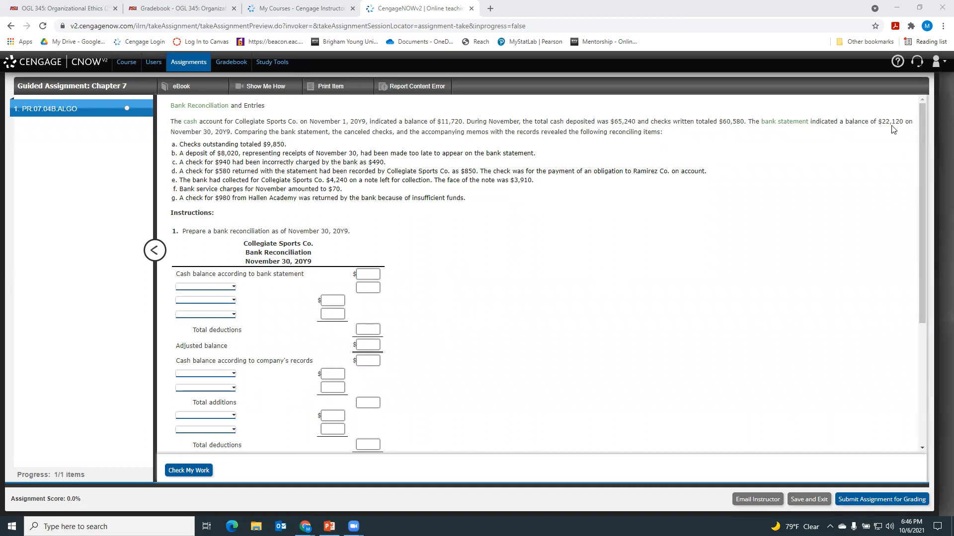
- Enter 22,120 as the cash balance according to the bank statement
drag(875, 123, 909, 125)
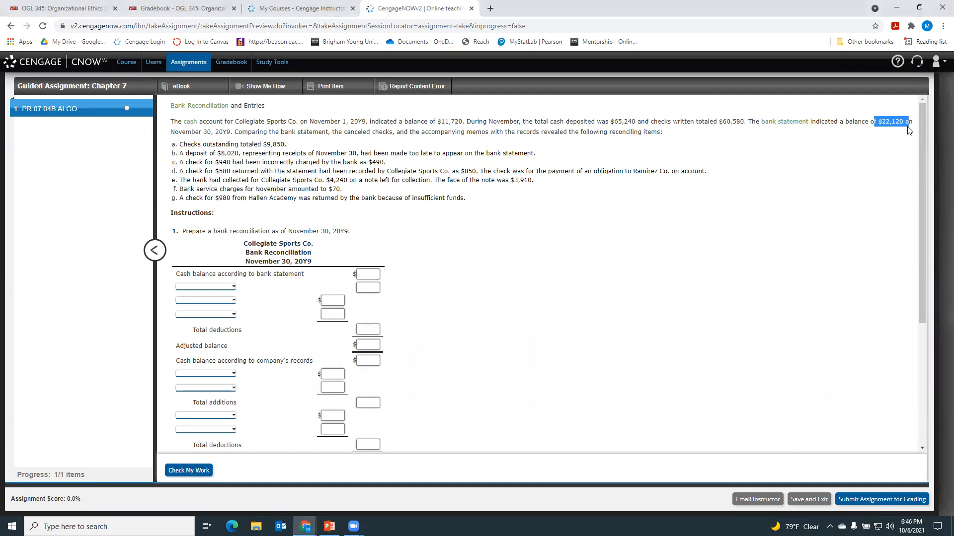
click(363, 275)
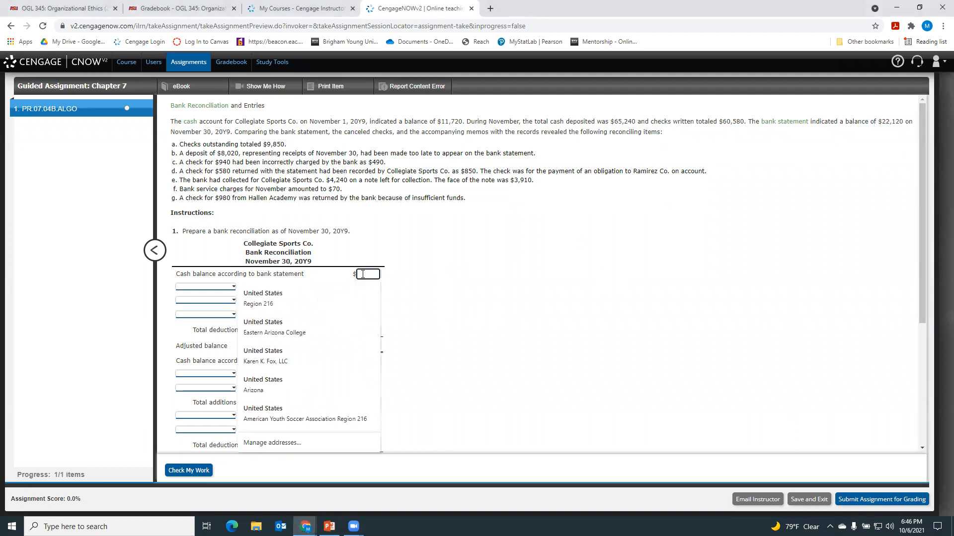
text(22,120)
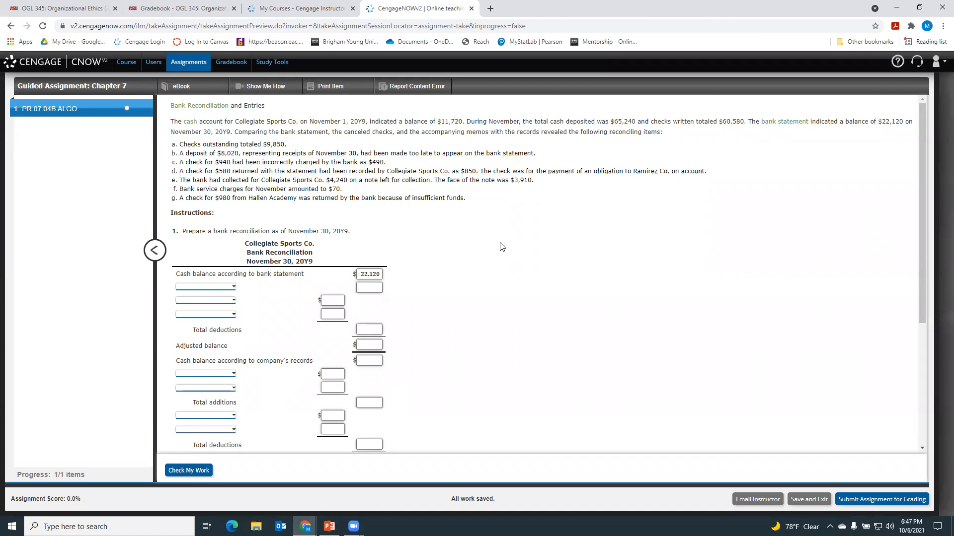
- Record "Add: Deposit in transit on November 30" under the bank statement balance with an amount of 8,020
click(218, 287)
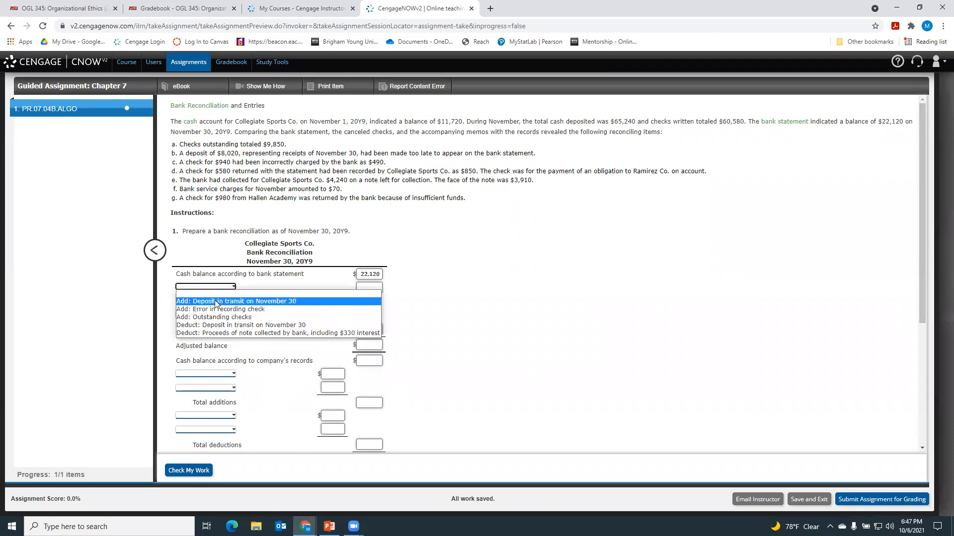
click(216, 302)
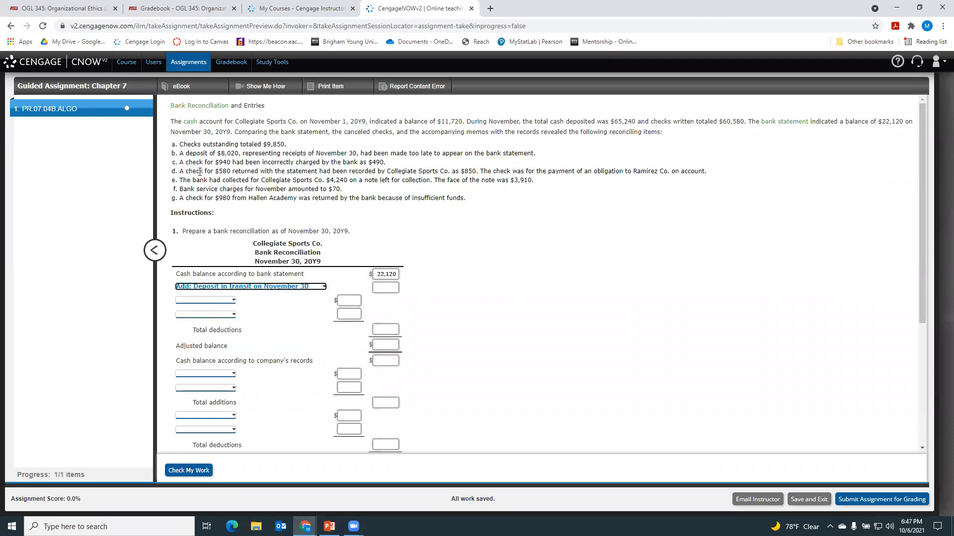
drag(180, 154, 545, 157)
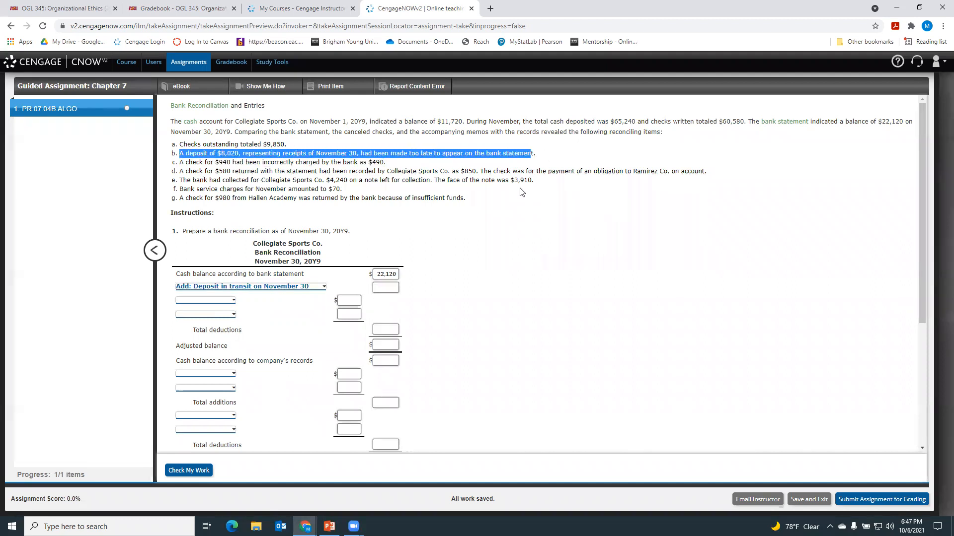
click(379, 288)
text(8020)
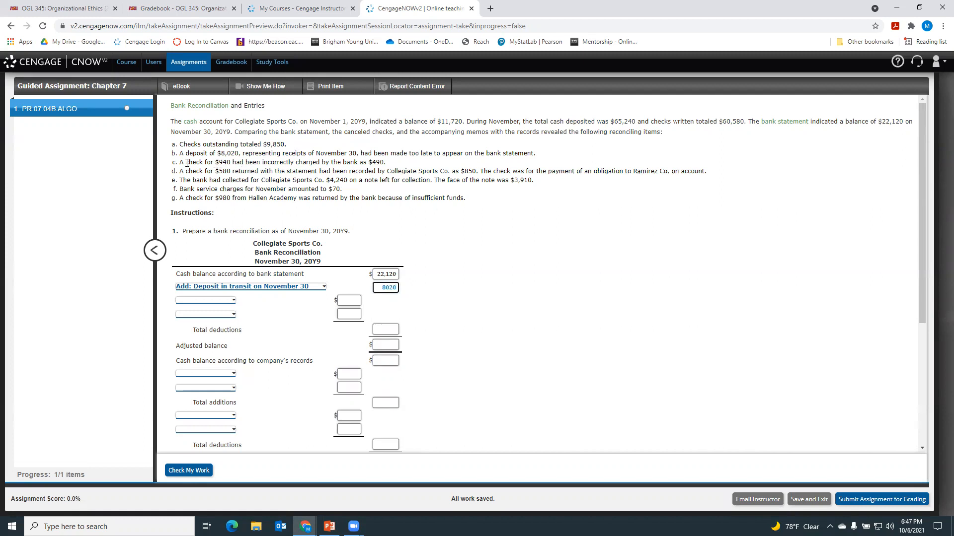
- Record "Deduct: Outstanding checks" as the first bank-side deduction with an amount of 9,850
drag(181, 143, 287, 146)
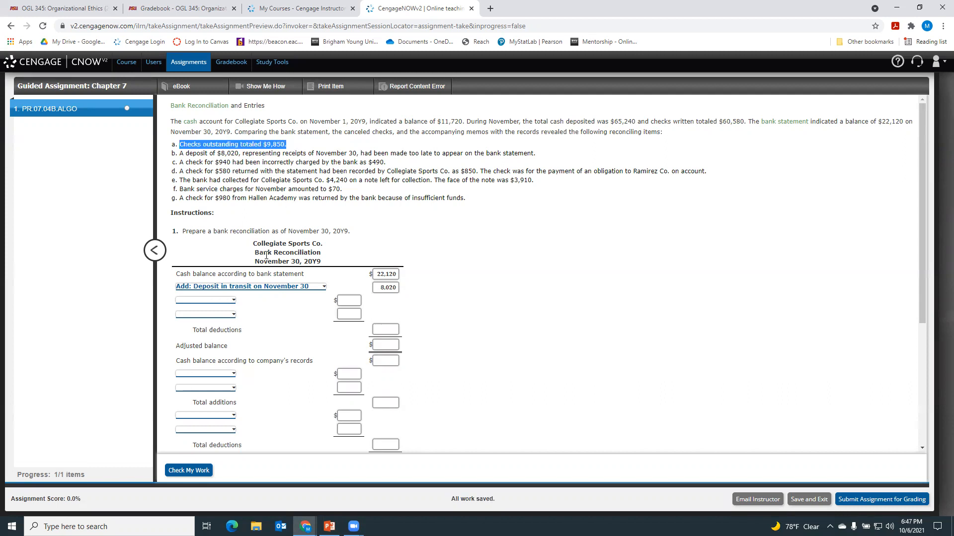
click(213, 300)
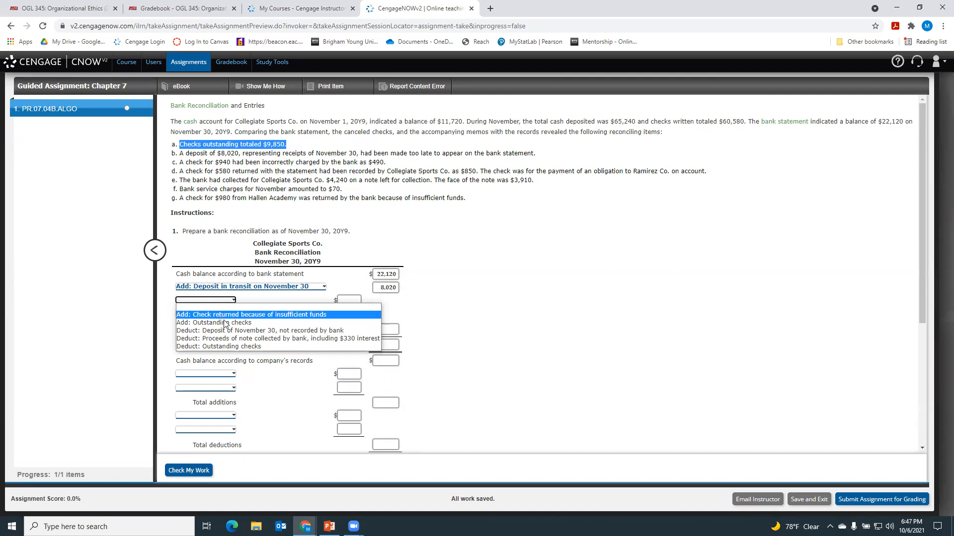
click(235, 347)
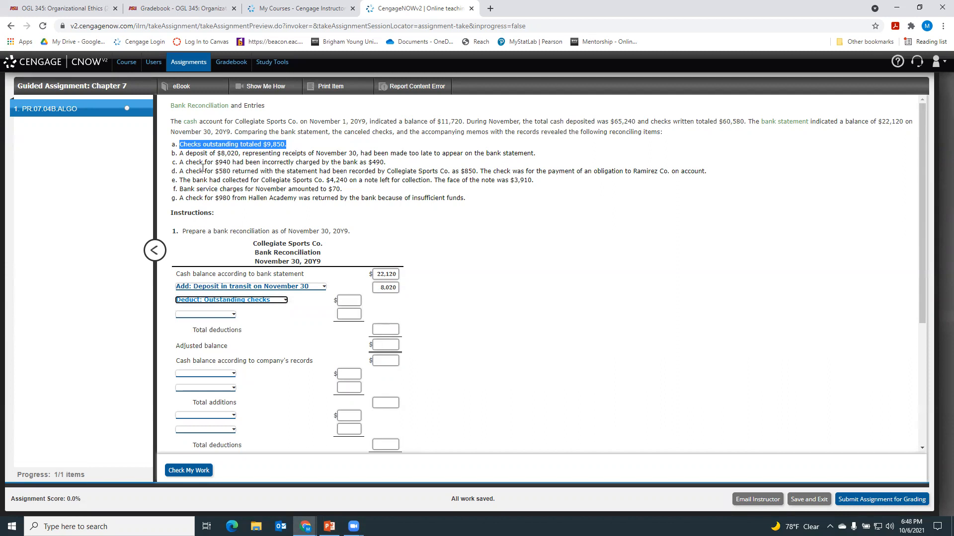
click(346, 300)
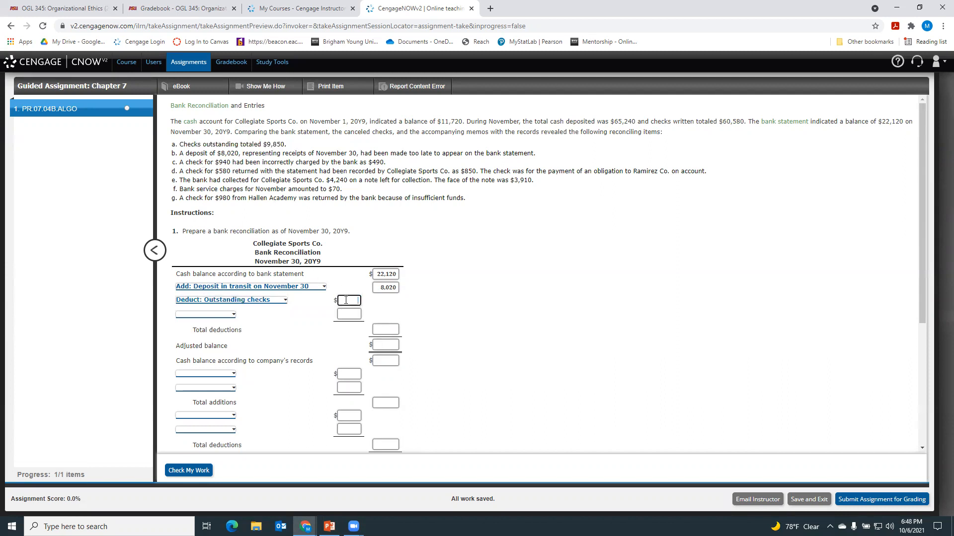
text(9850)
- Highlight reconciling item c, then open the Calculator app and subtract 490 from 940
drag(181, 162, 394, 164)
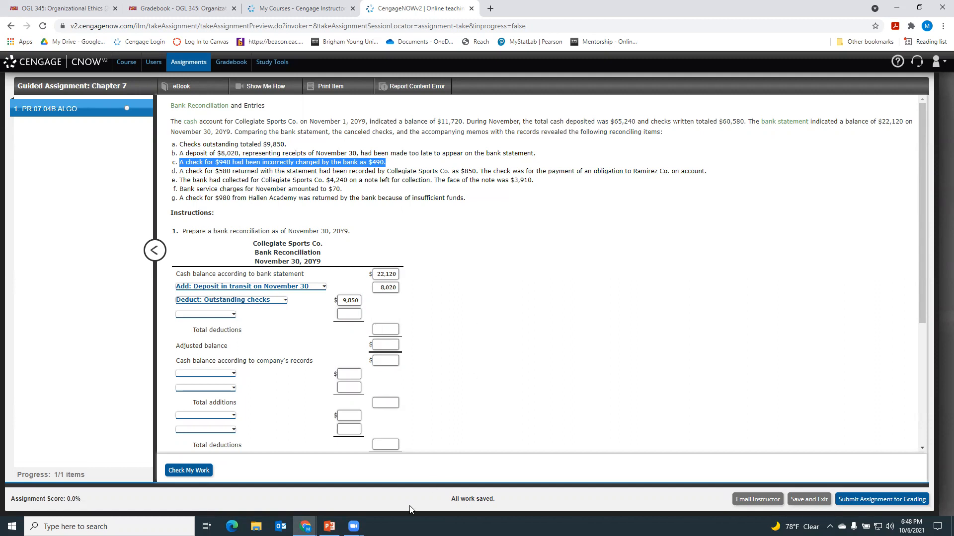
click(110, 527)
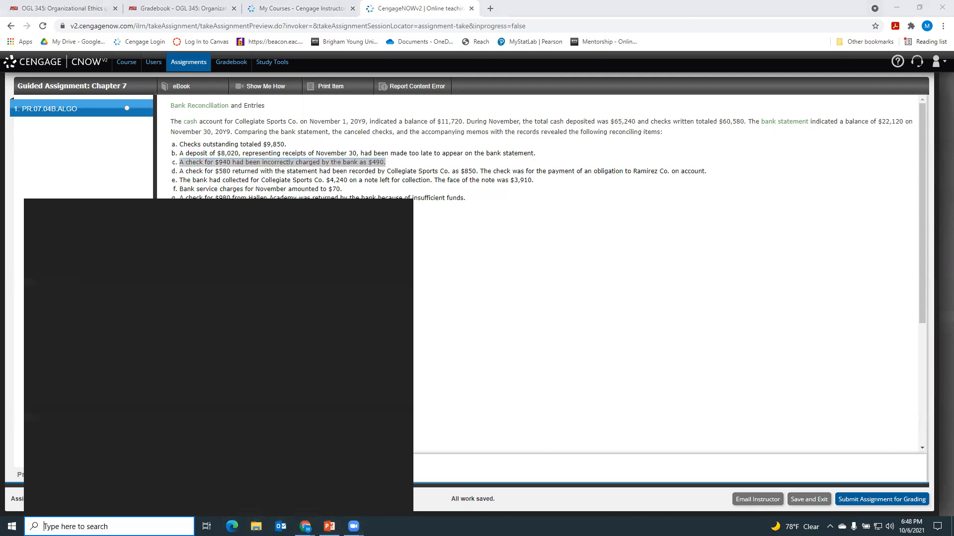
text(cha)
key(BackSpace)
key(BackSpace)
key(BackSpace)
text(cal)
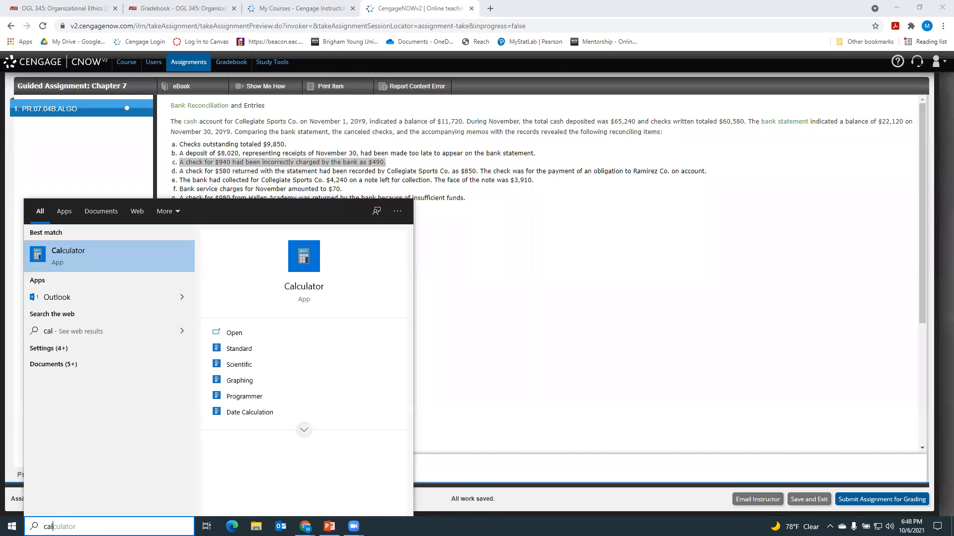
click(109, 262)
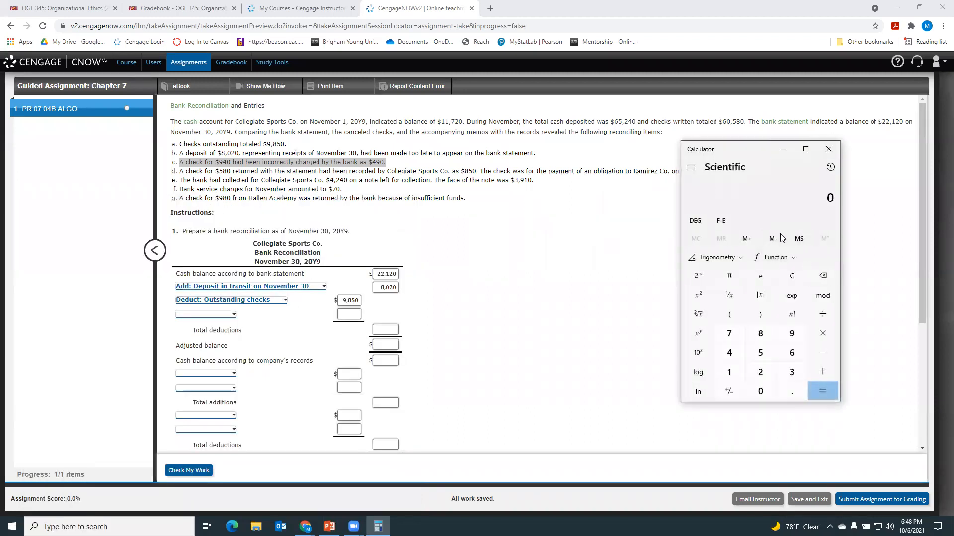
text(940 )
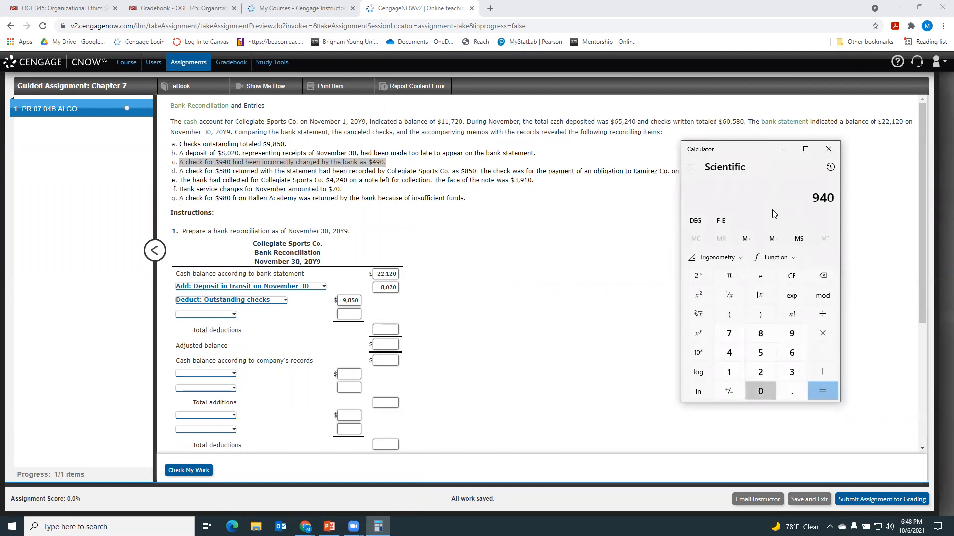
text(- 490)
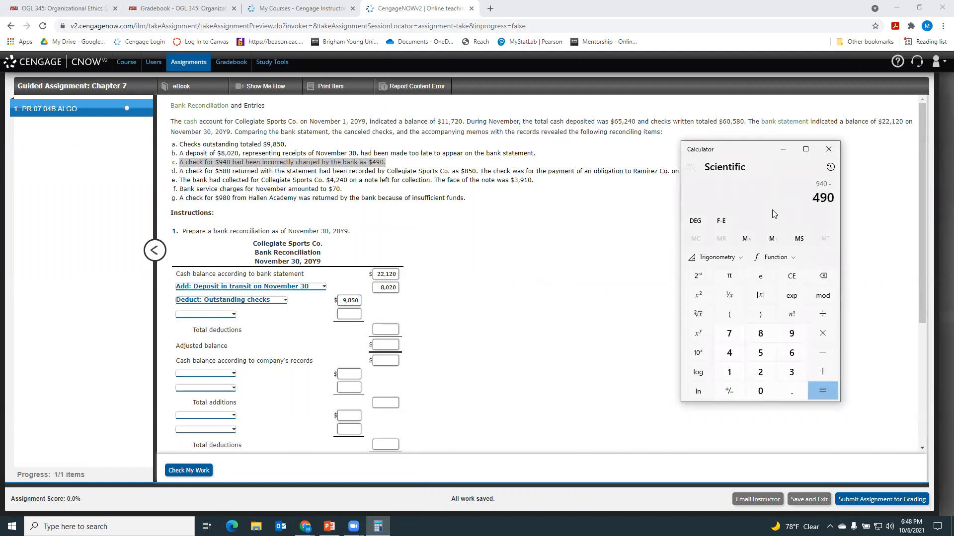
key(Return)
- Record "Deduct: Bank error in charging check as $490 instead of $940" as the second bank-side deduction with an amount of 450
click(226, 316)
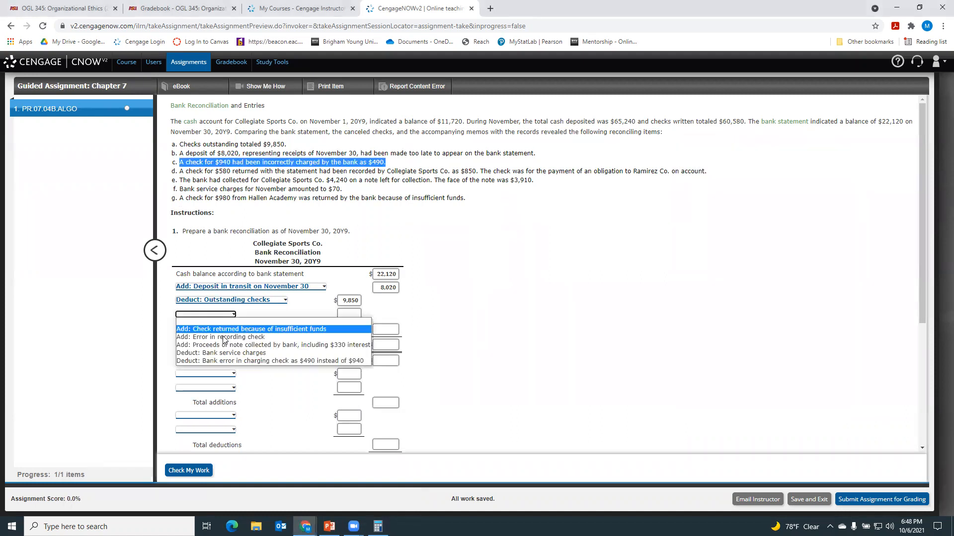
click(225, 361)
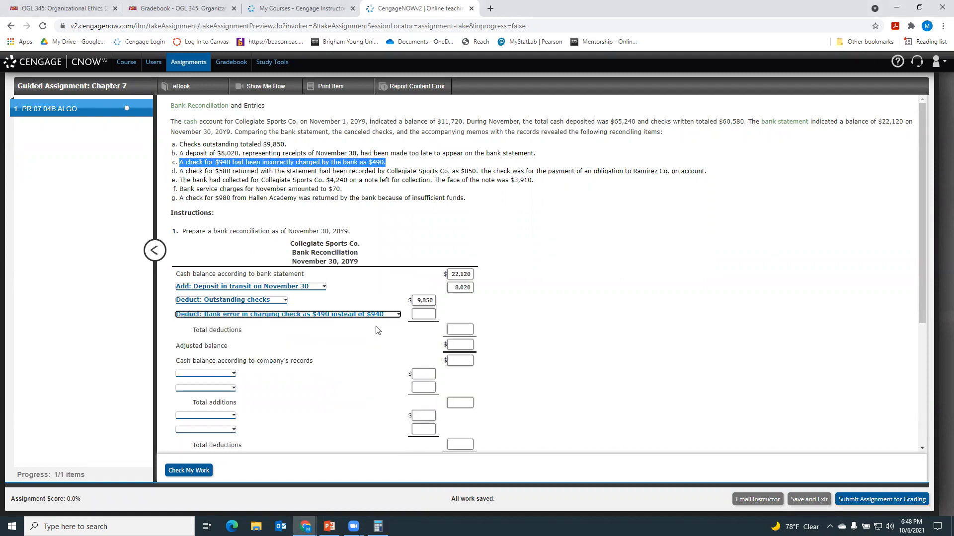
click(427, 312)
text(450)
- Add 9850 and 450 in Calculator and enter 10,300 as the bank-side total deductions
click(378, 526)
text(9850)
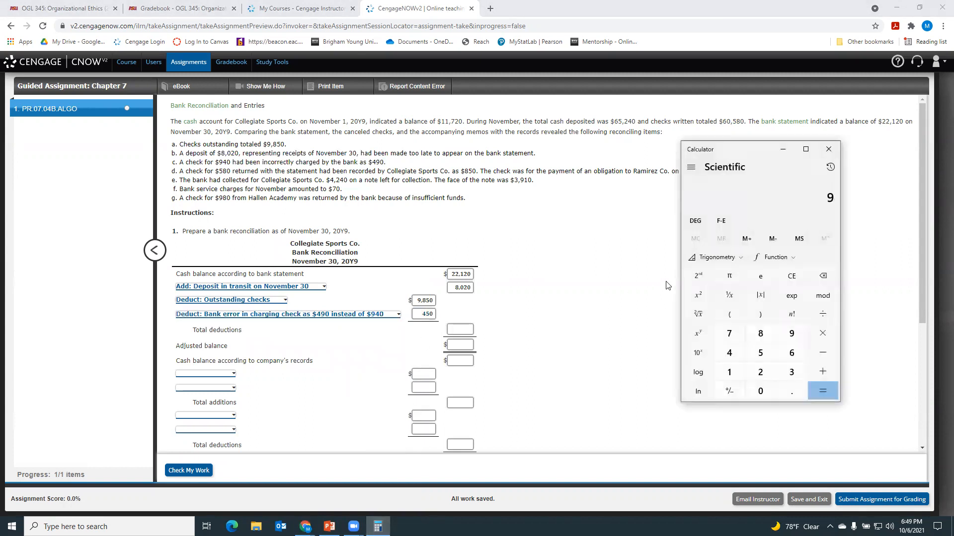
text(450)
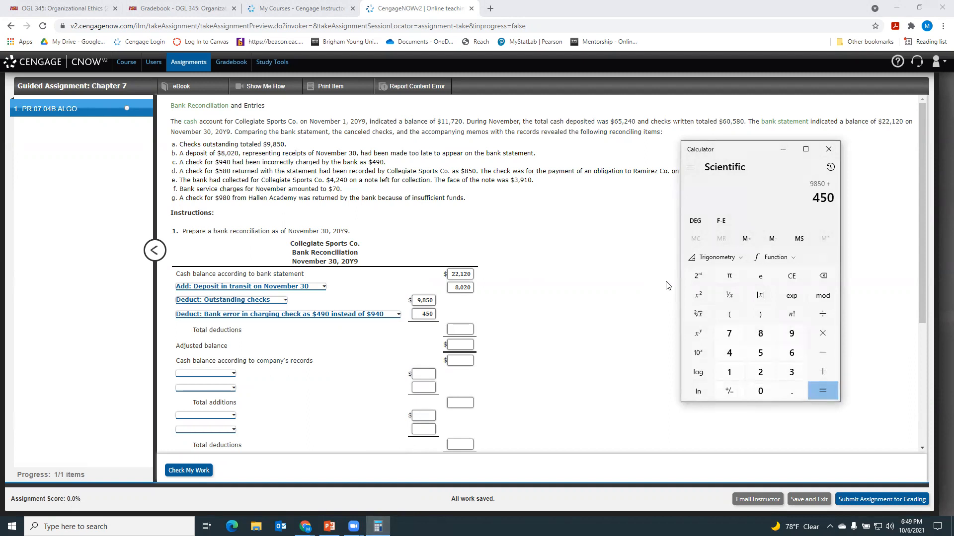
key(Return)
click(457, 330)
text(10300)
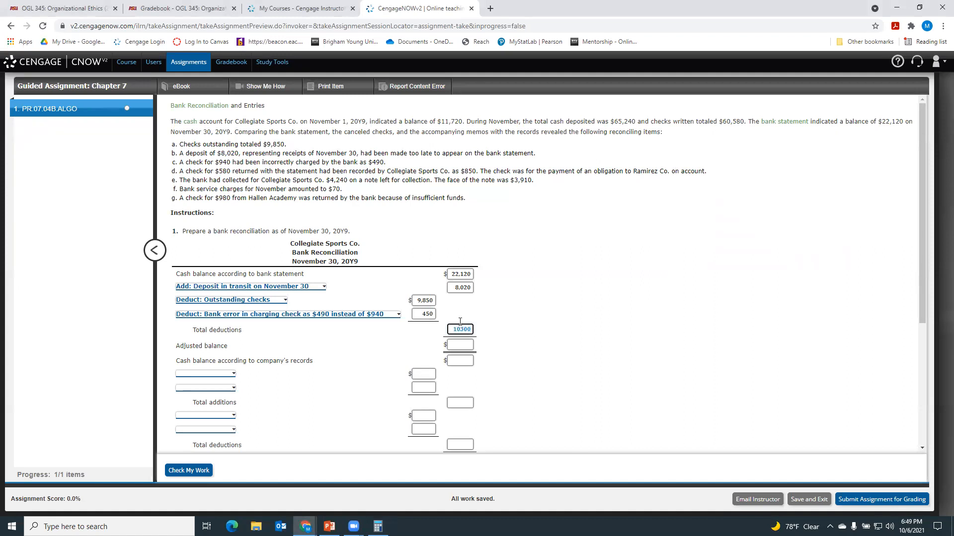
- Calculate 22120 + 8020 - 10300 in Calculator and enter 19,840 as the bank-side adjusted balance
click(378, 527)
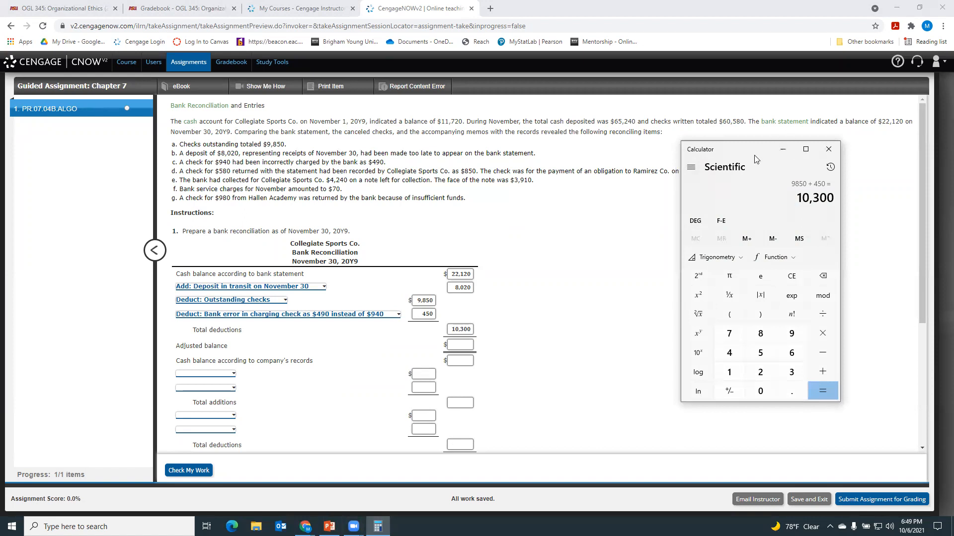
text(221)
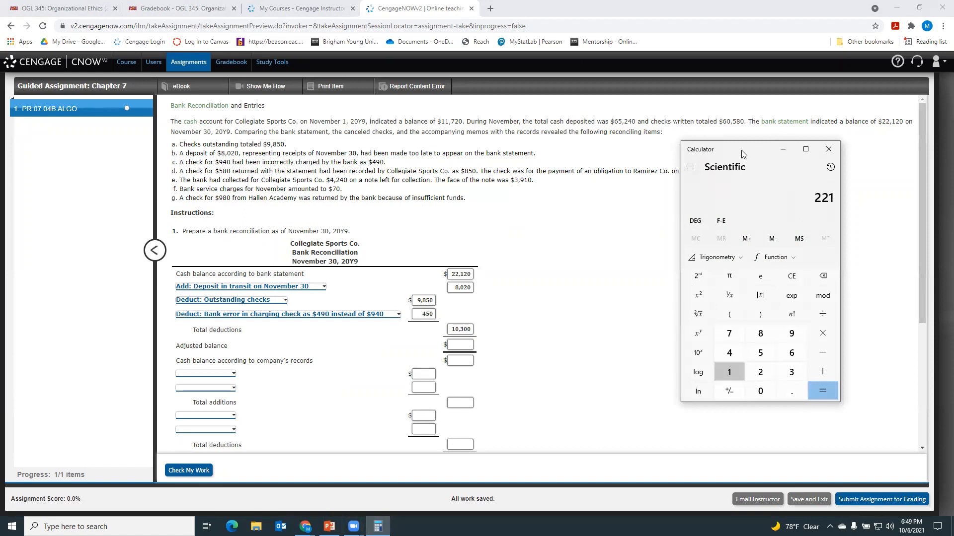
text(20+8020-)
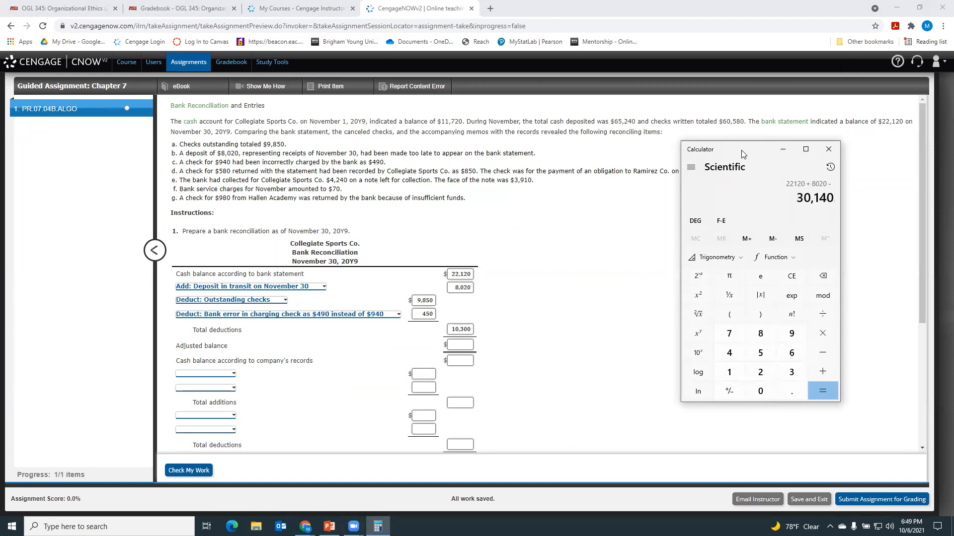
text(10300)
key(Return)
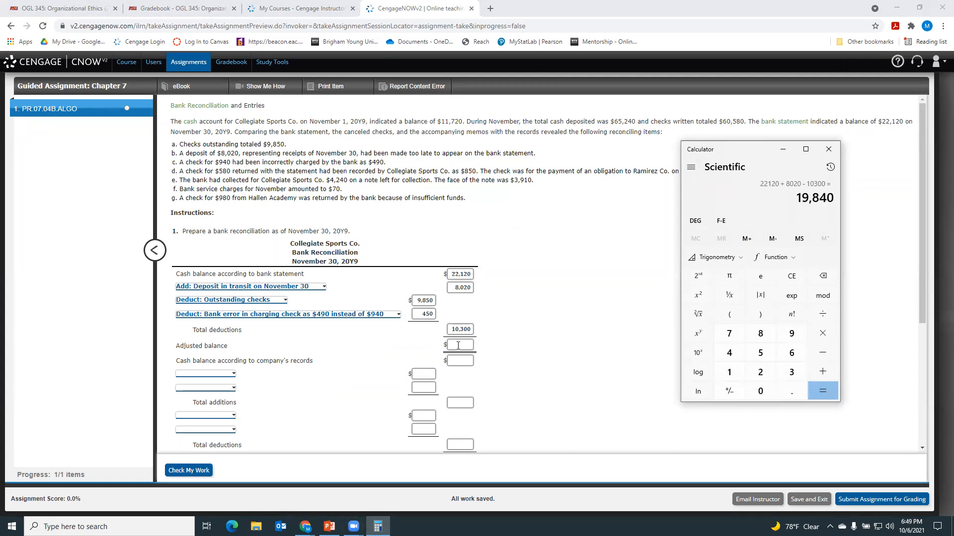
click(457, 345)
text(19840)
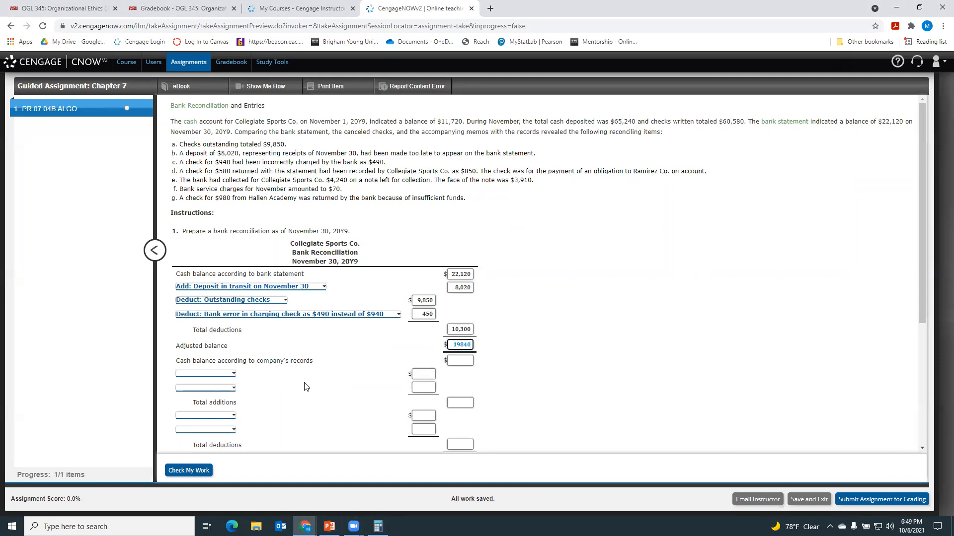
- Calculate 11720 + 65240 - 60580 in Calculator and enter 16,380 as the cash balance according to company's records
scroll(305, 389, down, 2)
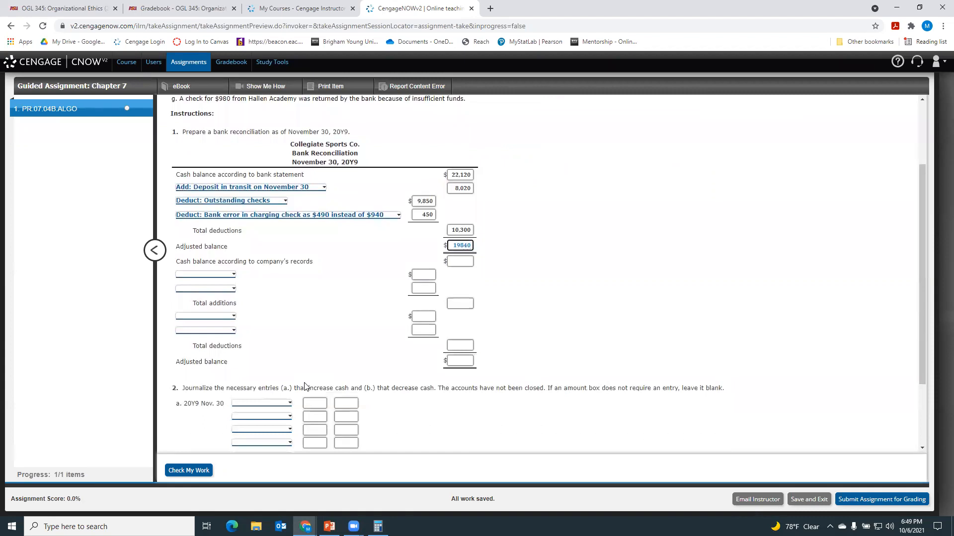
scroll(304, 386, up, 2)
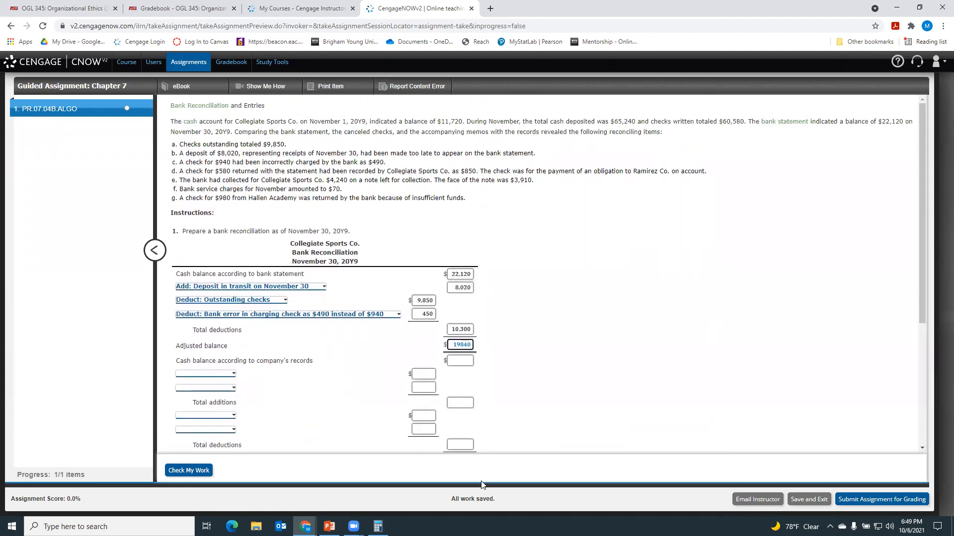
click(377, 527)
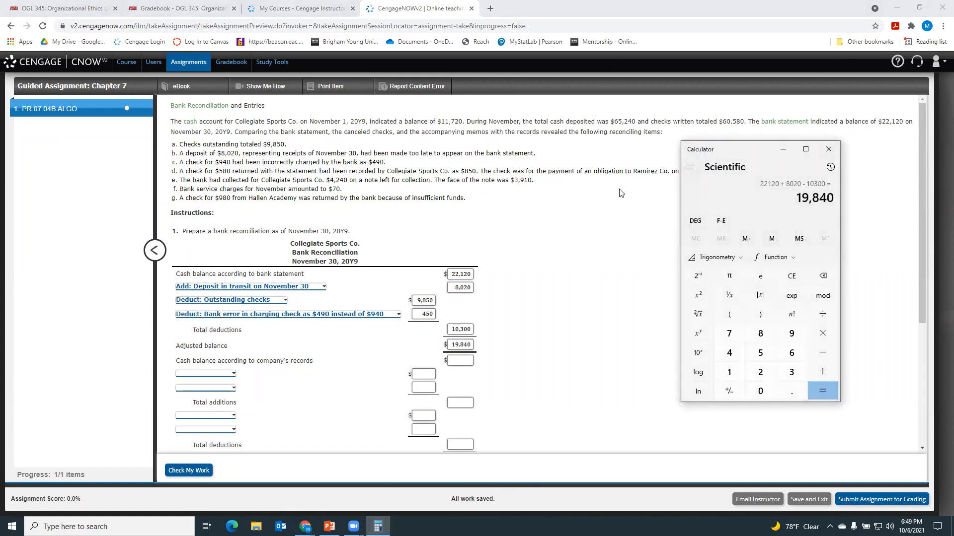
text(11720 )
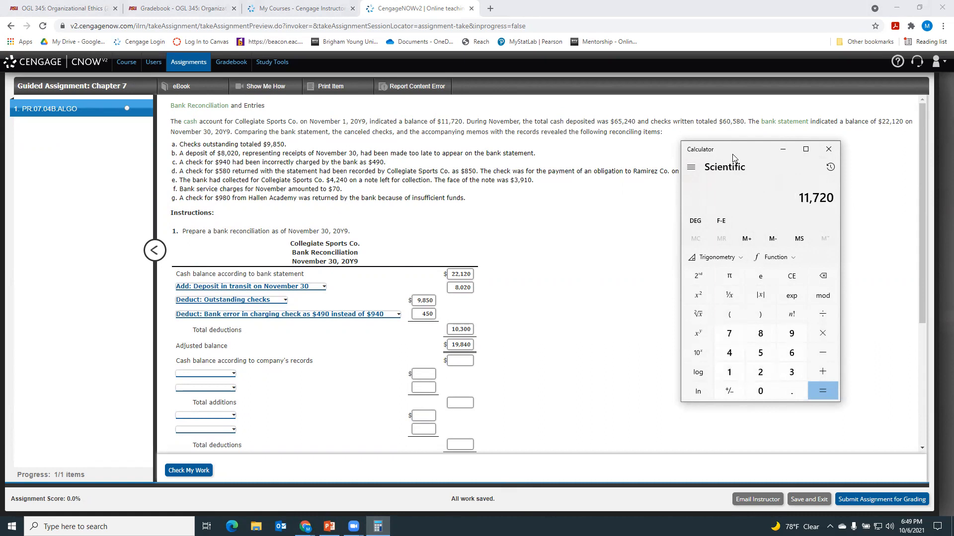
text(+ 65240 - 60,580)
key(Return)
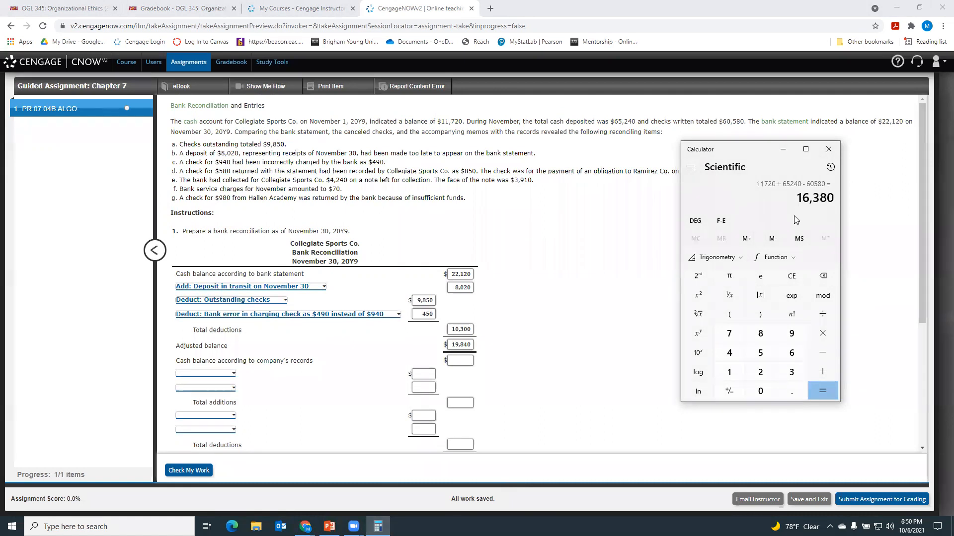
click(451, 362)
text(16,)
text(380)
click(596, 341)
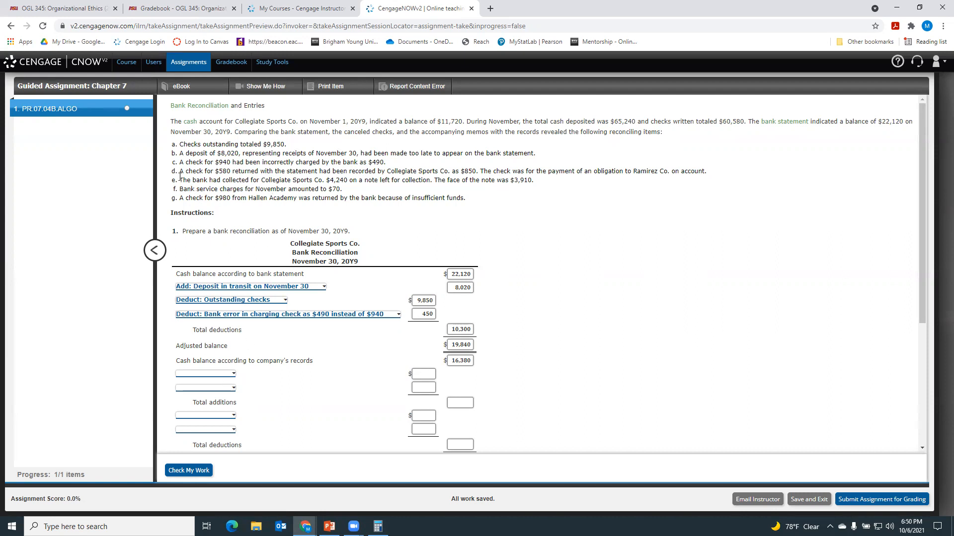
- Record "Add: Note collected by bank, including $330 interest" as the first company-side addition with an amount of 4240
drag(179, 171, 533, 181)
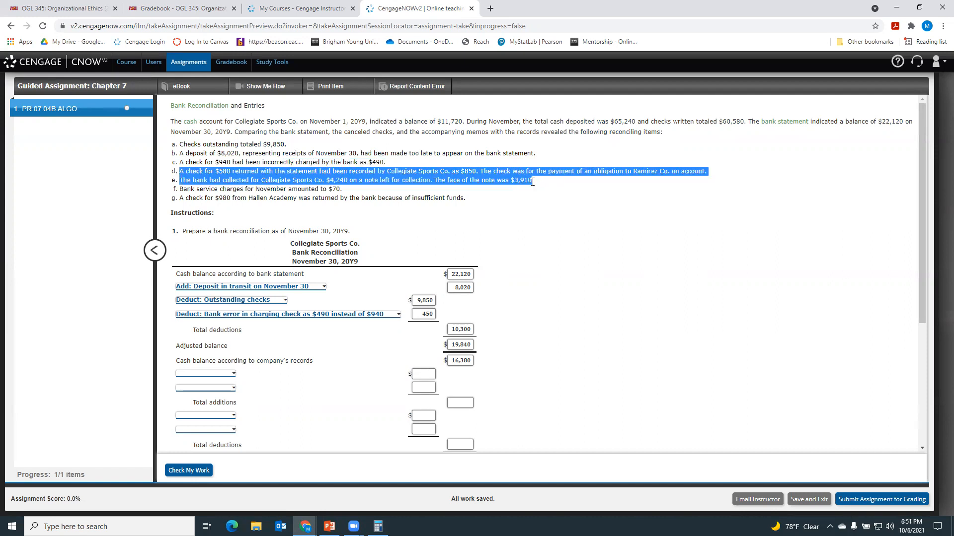
click(221, 376)
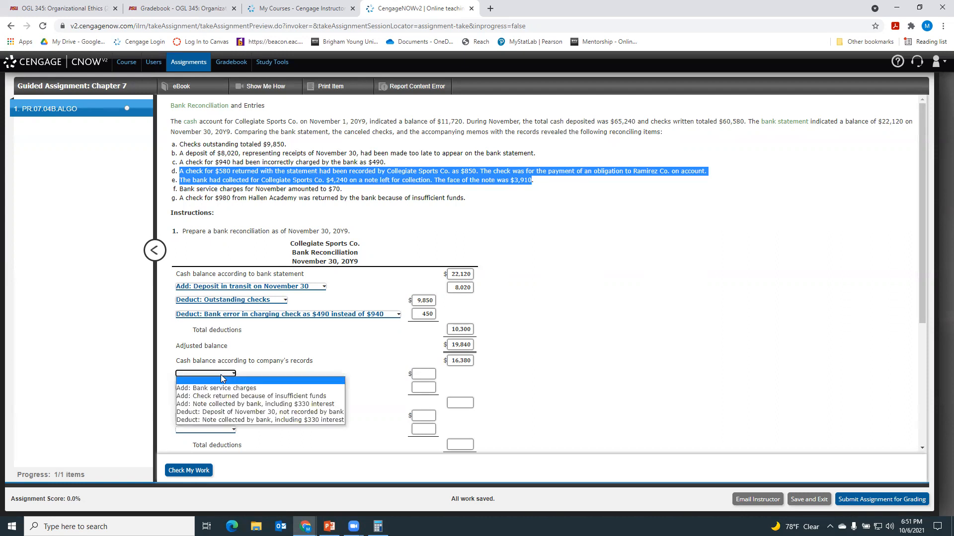
click(222, 404)
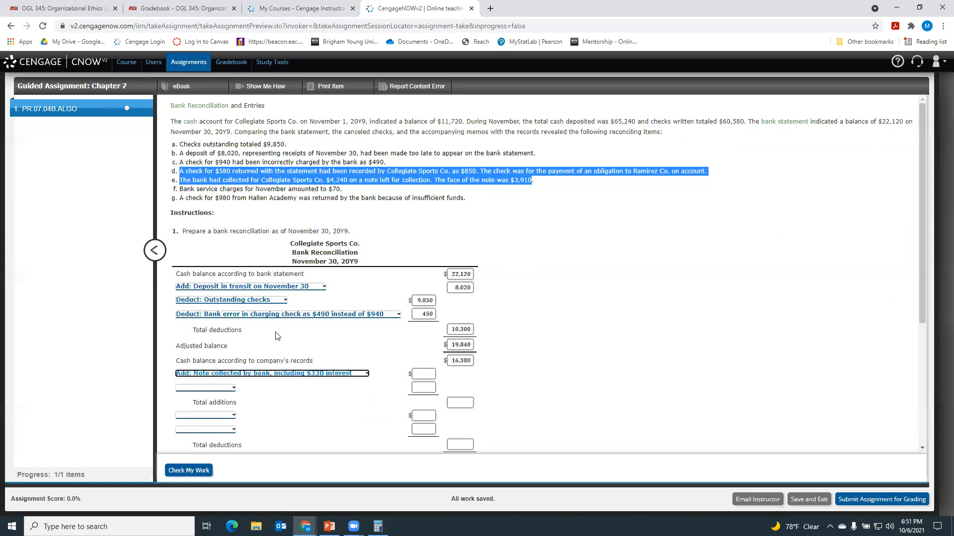
click(419, 375)
text(4240)
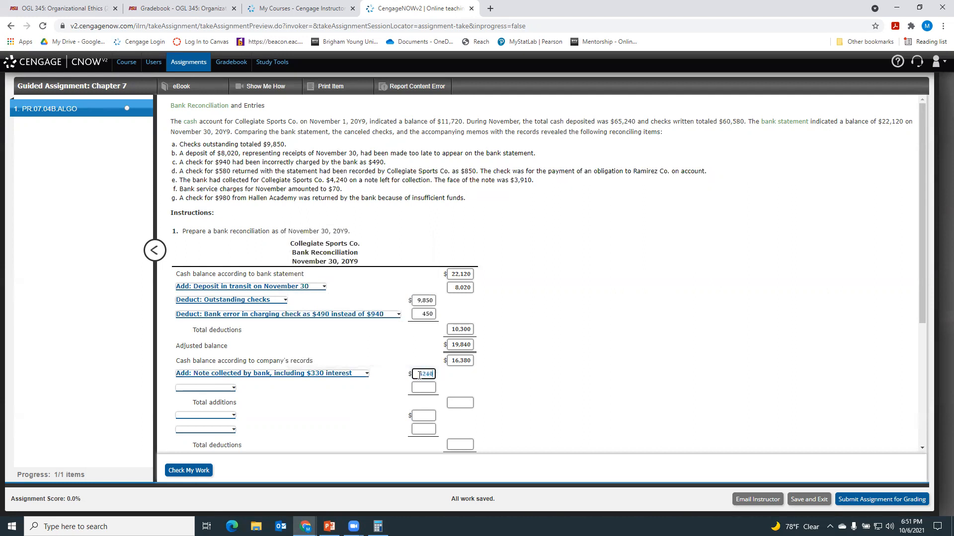
- Record "Add: Error in recording check as $850 instead of $580" as the second company-side addition, calculating 850 - 580 and entering 270
click(219, 388)
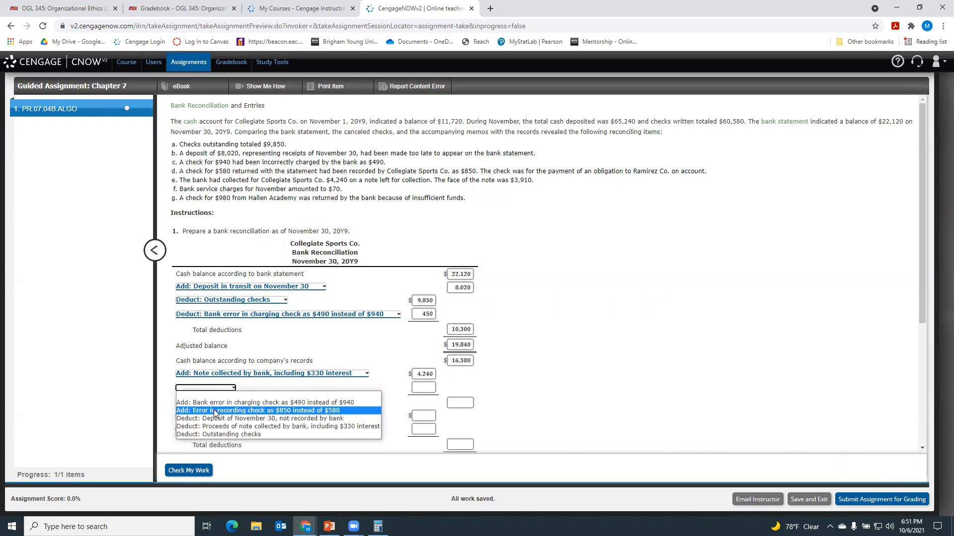
click(215, 411)
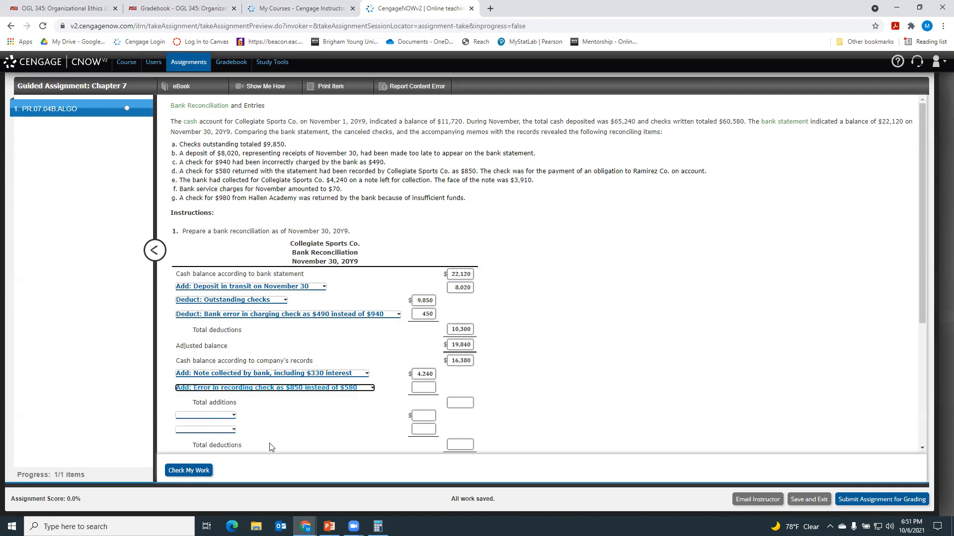
key(alt+Tab)
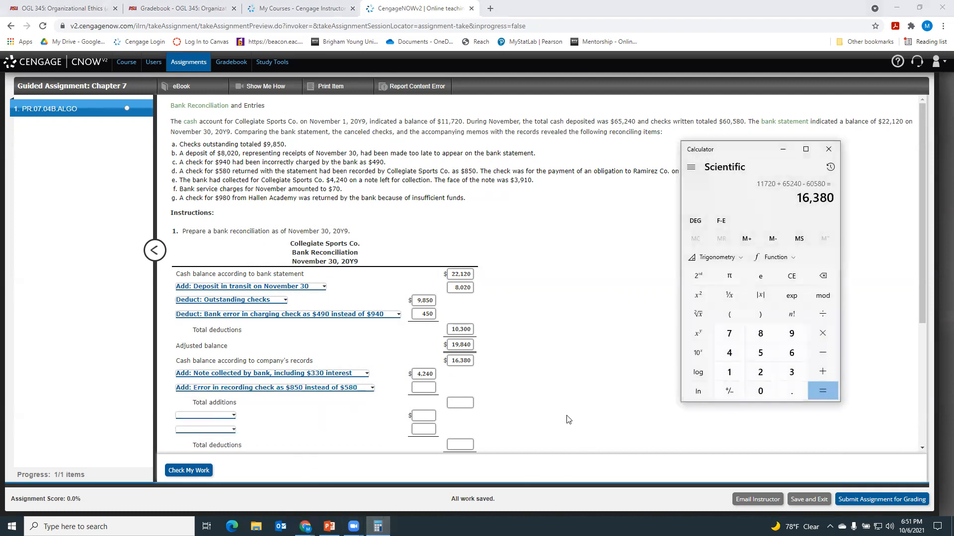
text(850)
key(minus)
text(580)
key(Return)
click(424, 387)
text(270)
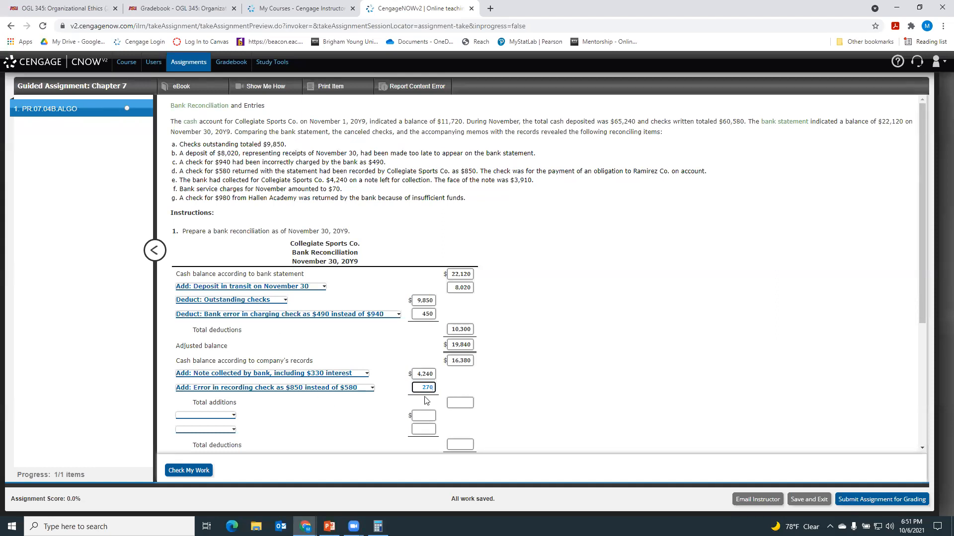
- Add 4240 and 270 in Calculator and enter 4510 as the company-side total additions
click(378, 526)
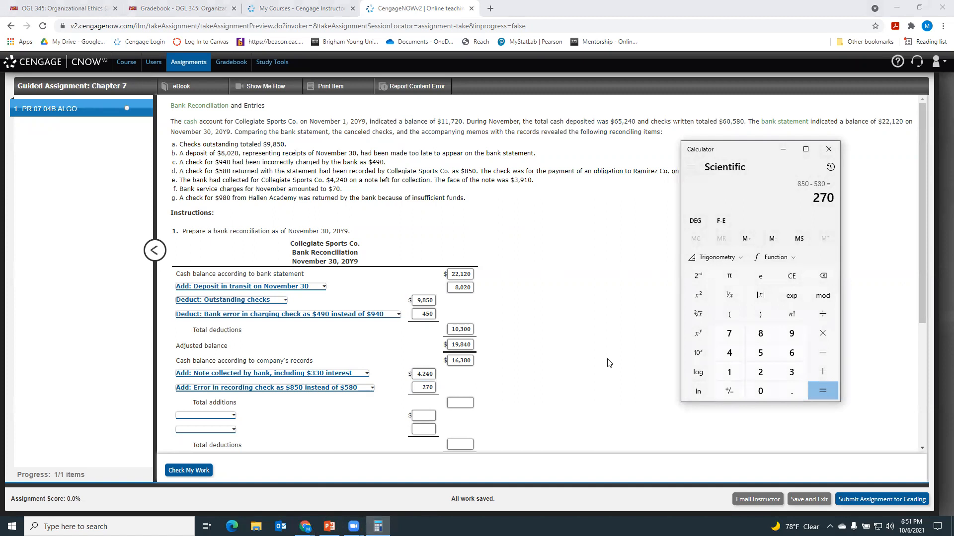
text(4240)
key(plus)
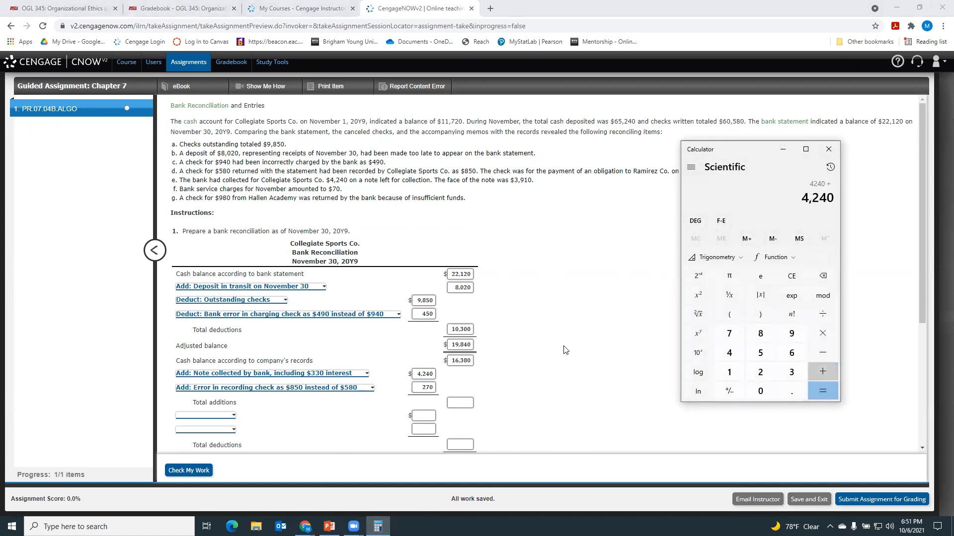
text(270)
key(Return)
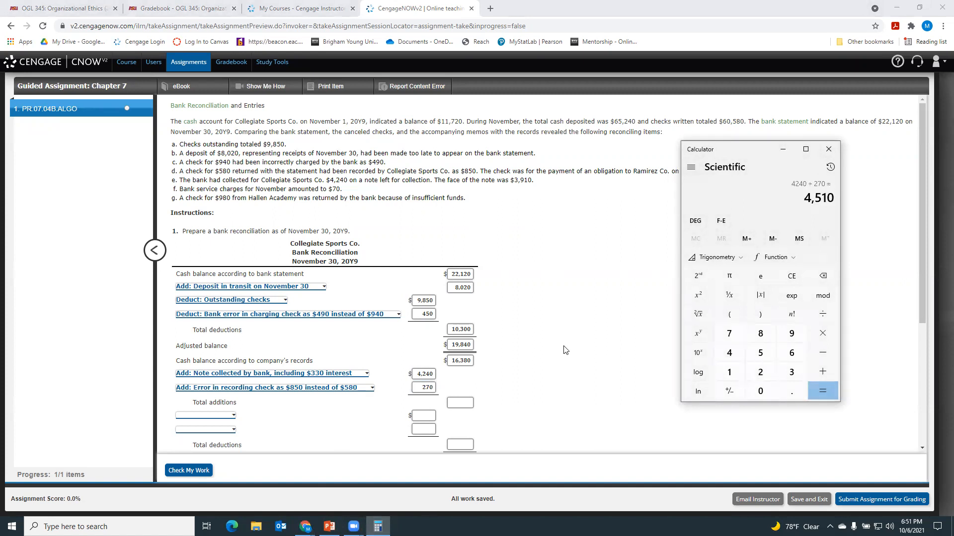
click(461, 403)
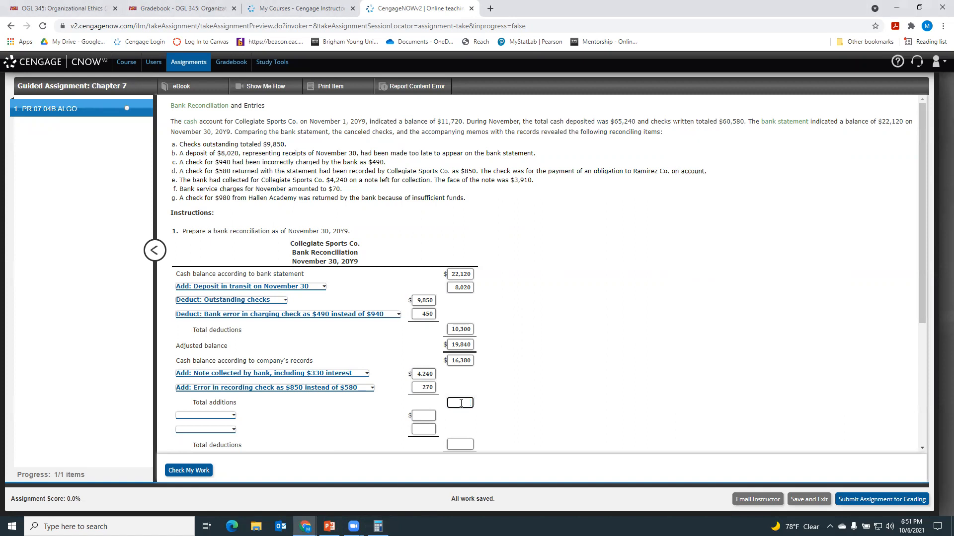
text(4510)
- Record "Deduct: Check returned because of insufficient funds" as the first company-side deduction with an amount of 980
click(201, 415)
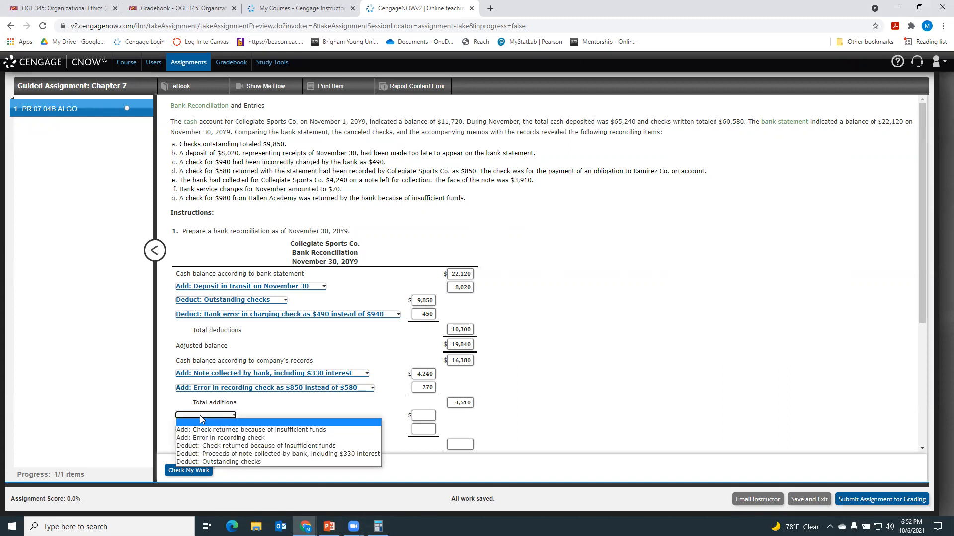
click(208, 446)
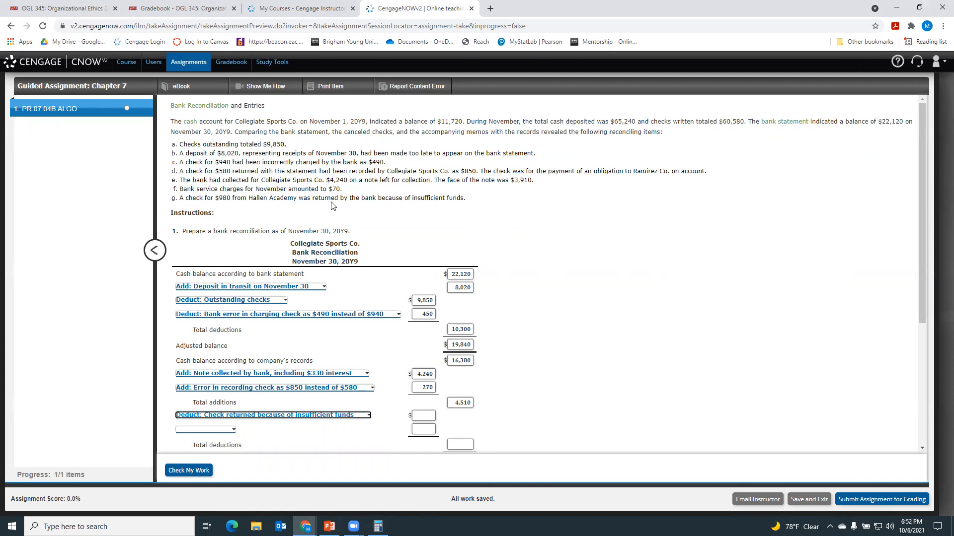
click(424, 417)
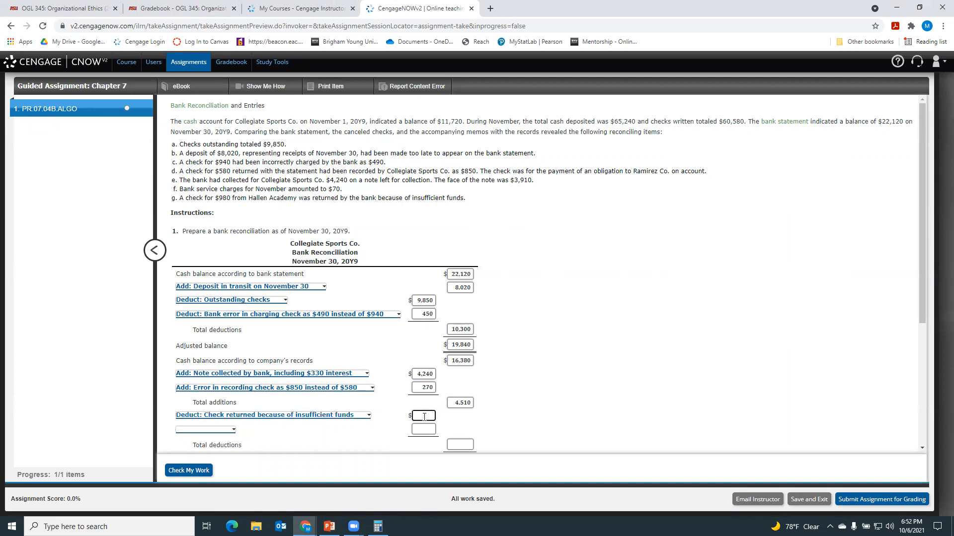
text(980)
- Record "Deduct: Bank service charges" with an amount of 70 and enter 1050 as the company-side total deductions
click(229, 431)
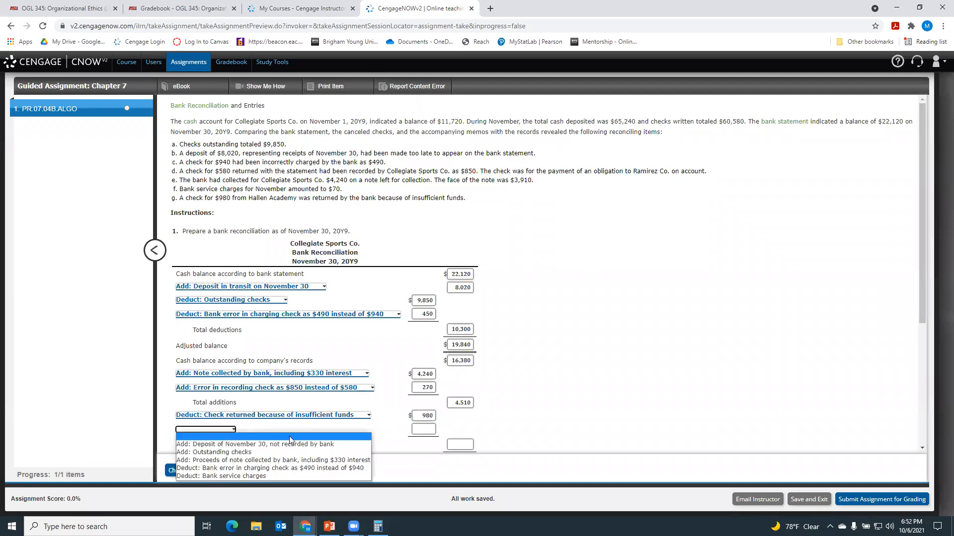
click(249, 475)
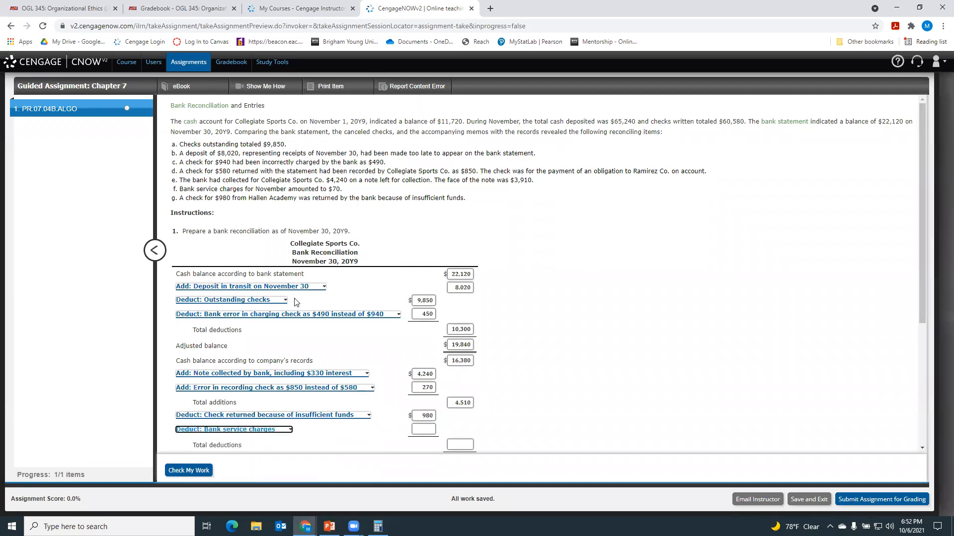
click(427, 429)
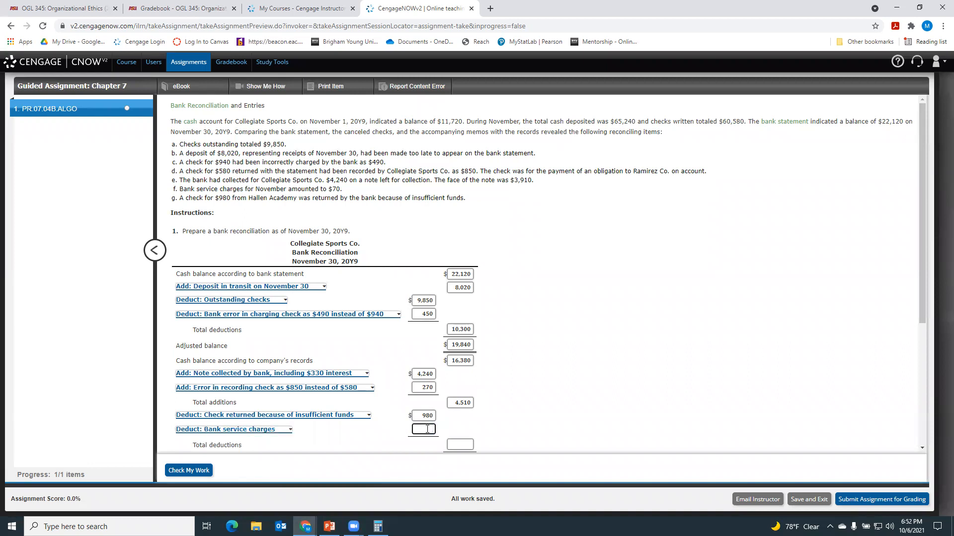
text(70)
click(457, 445)
text(1050)
- Calculate 16380 + 4510 - 1050 in Calculator and enter 19840 as the company-side adjusted balance
scroll(565, 417, down, 3)
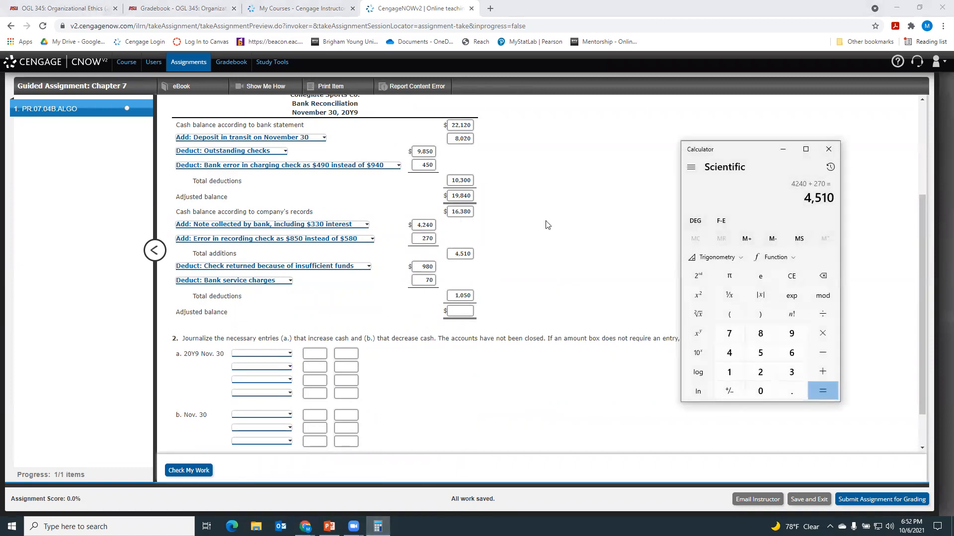
text(16,380)
key(plus)
text(4510)
key(minus)
text(1050)
key(Return)
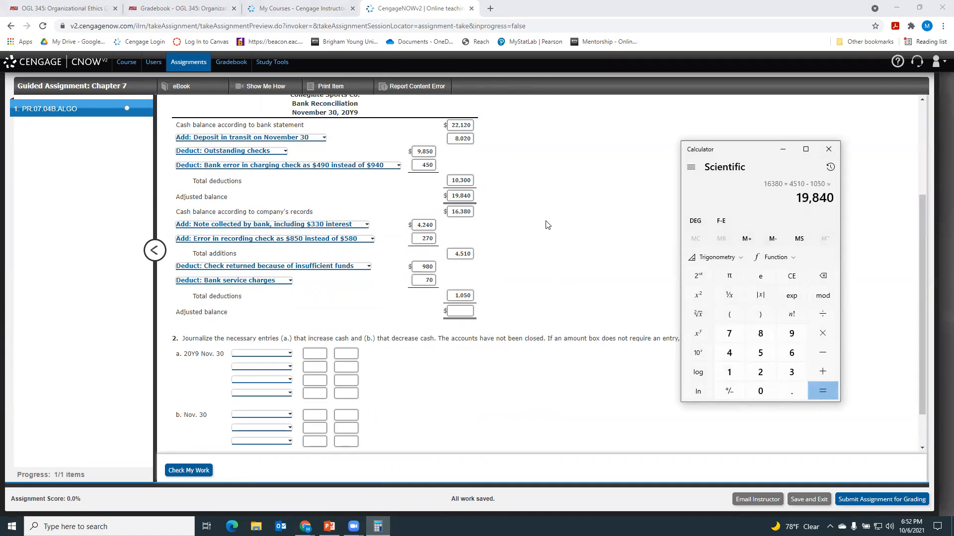
click(453, 313)
text(19840)
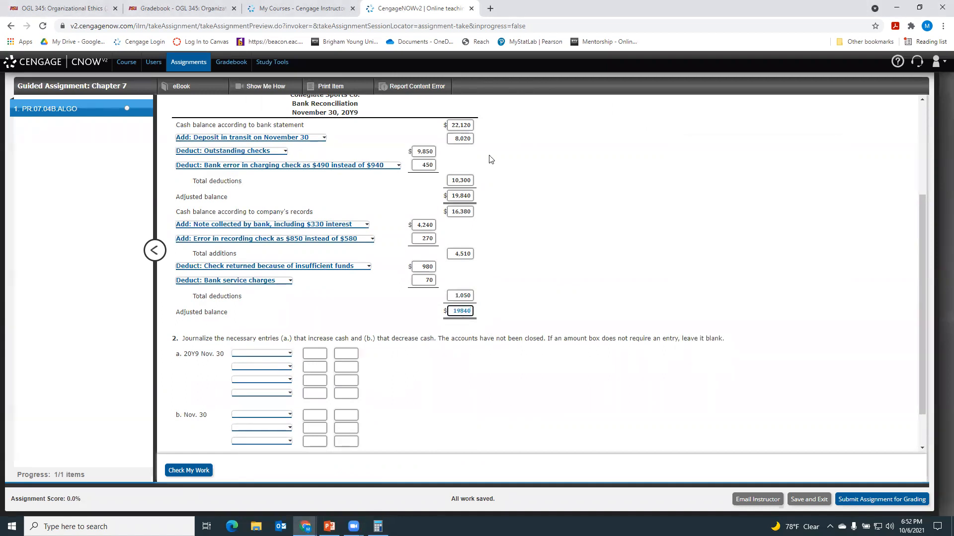
- Run the work check on the assignment and review the marks on the bank reconciliation
click(205, 472)
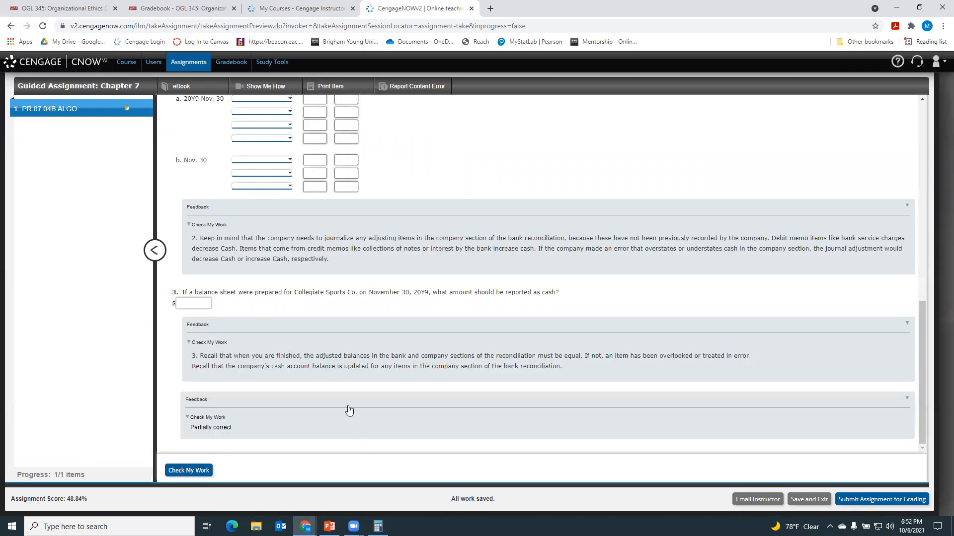
scroll(347, 331, up, 10)
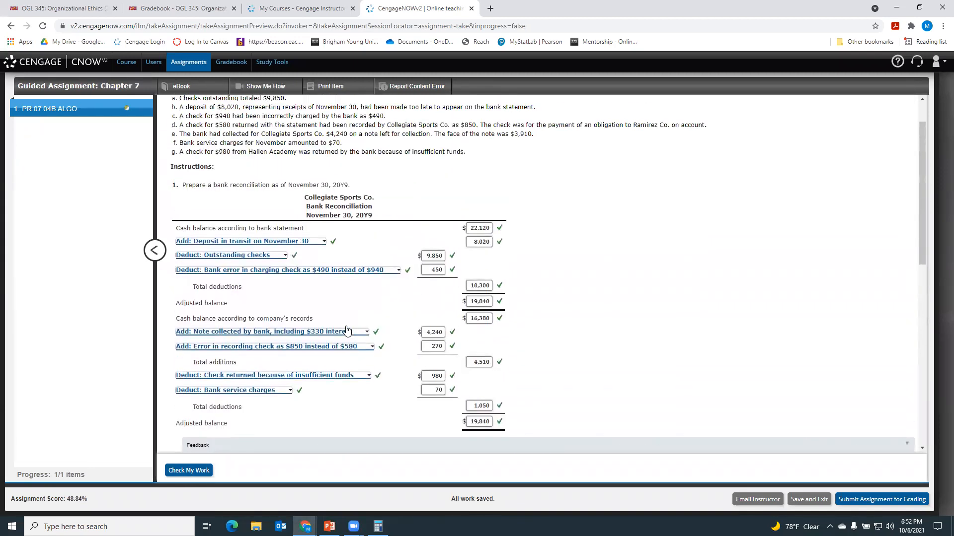
scroll(347, 330, down, 1)
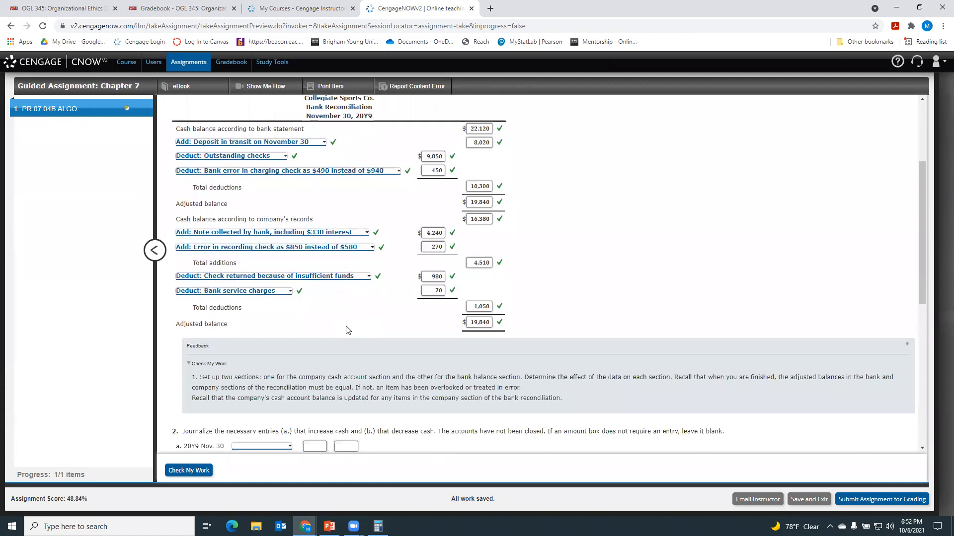
- Set the first three accounts of journal entry a to Cash, Notes Receivable and Interest Revenue
scroll(347, 330, down, 3)
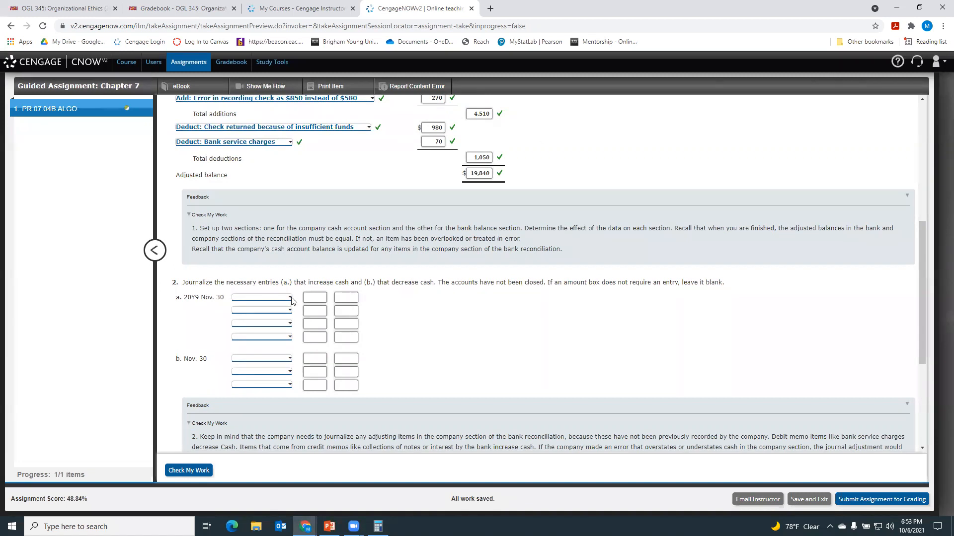
click(271, 302)
click(269, 314)
scroll(481, 355, up, 3)
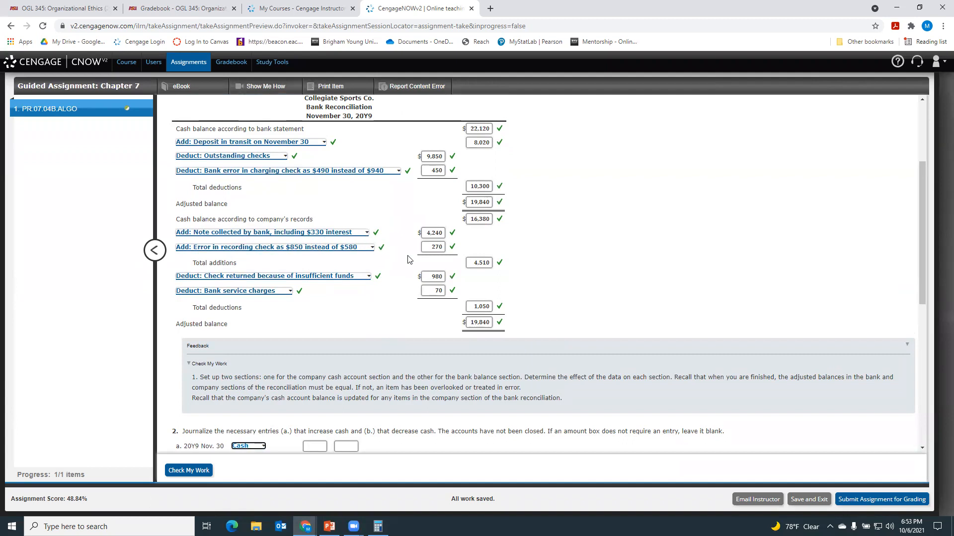
scroll(409, 260, down, 2)
click(263, 361)
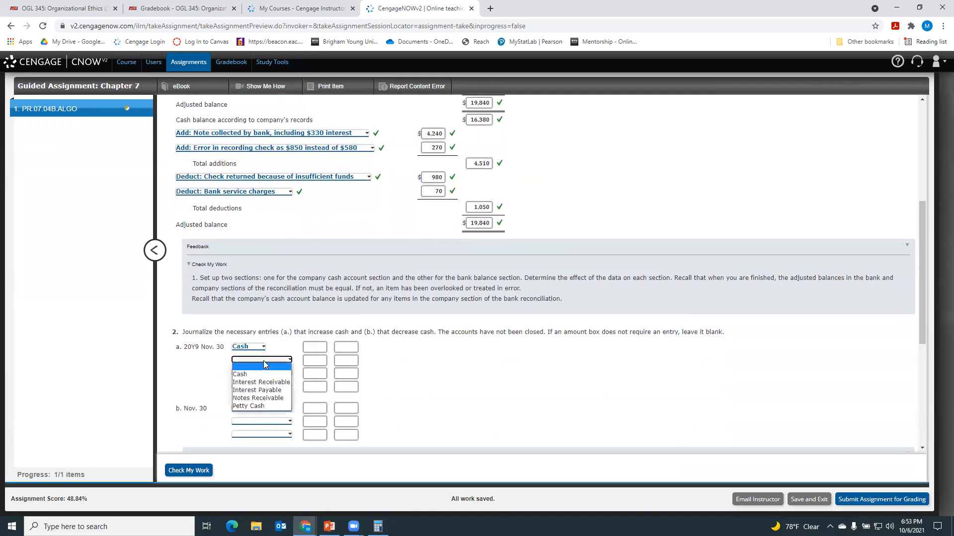
click(257, 398)
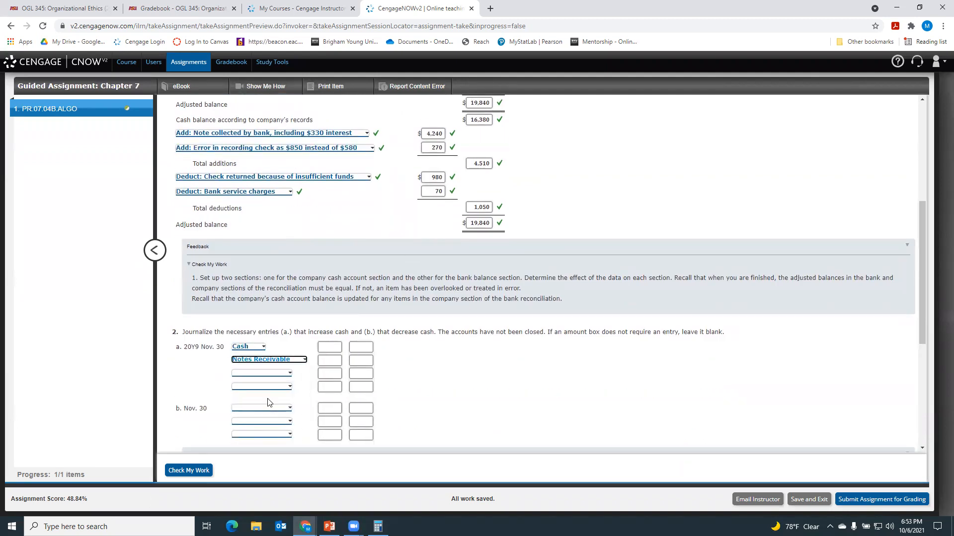
click(262, 373)
click(261, 397)
- Calculate 4240 - 330 in Calculator, then credit Notes Receivable with 3910 and Interest Revenue with 330 in entry a
key(alt+Tab)
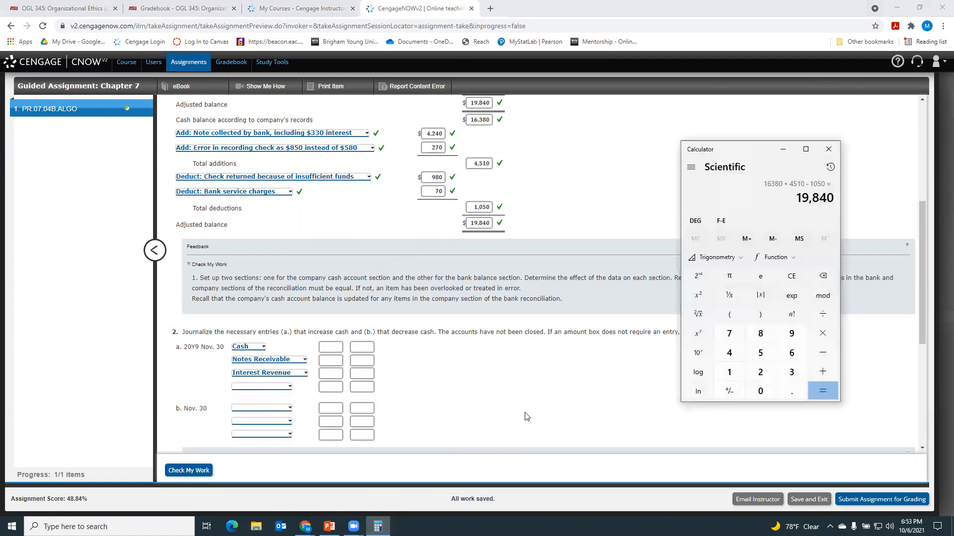
text(4,240)
key(minus)
text(330)
key(Return)
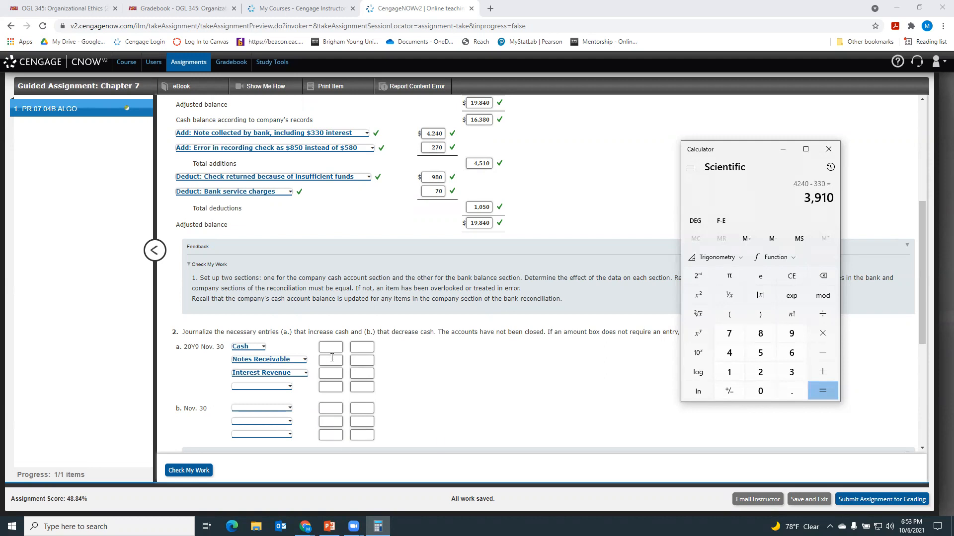
click(355, 360)
text(3910)
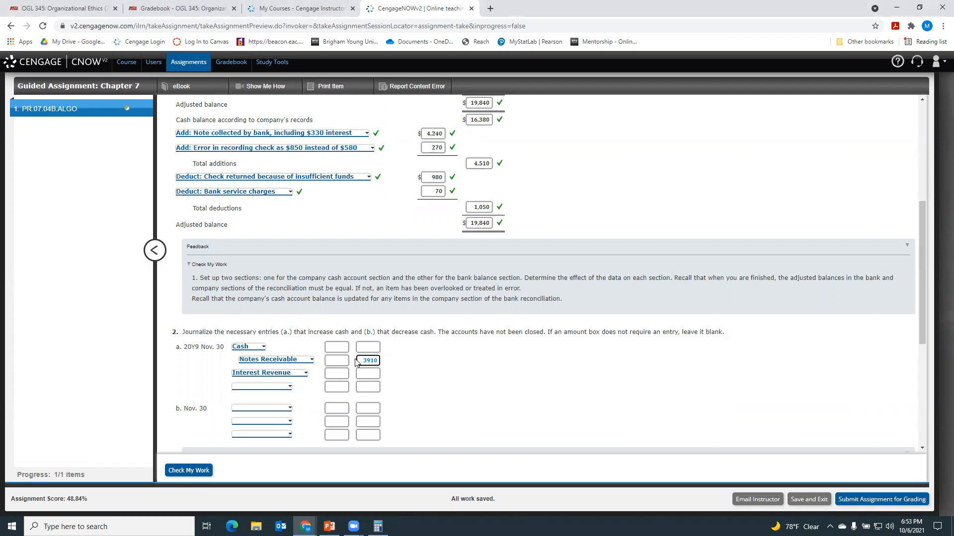
click(364, 375)
text(330)
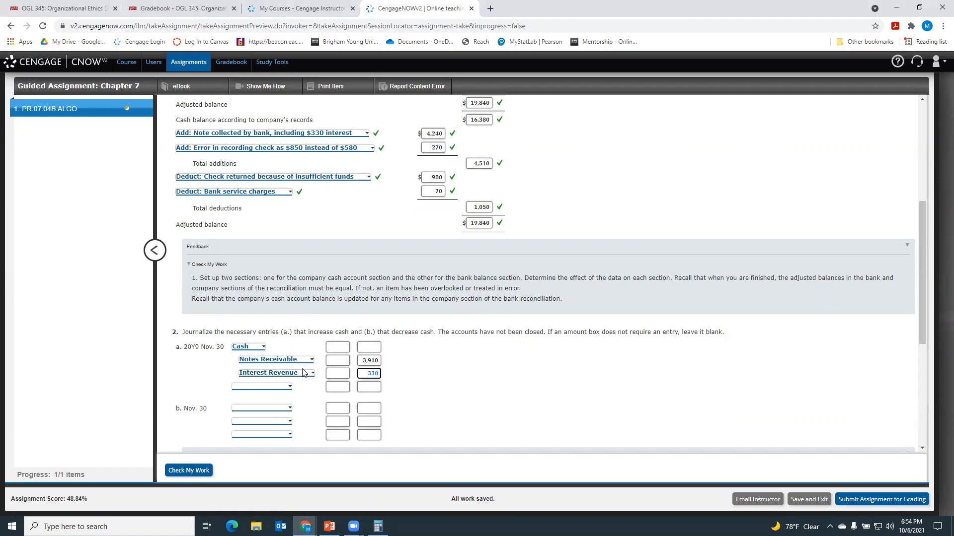
- Reread the check error item for Ramirez Co. and set the fourth account of entry a to Accounts Payable-Ramirez Co
click(286, 387)
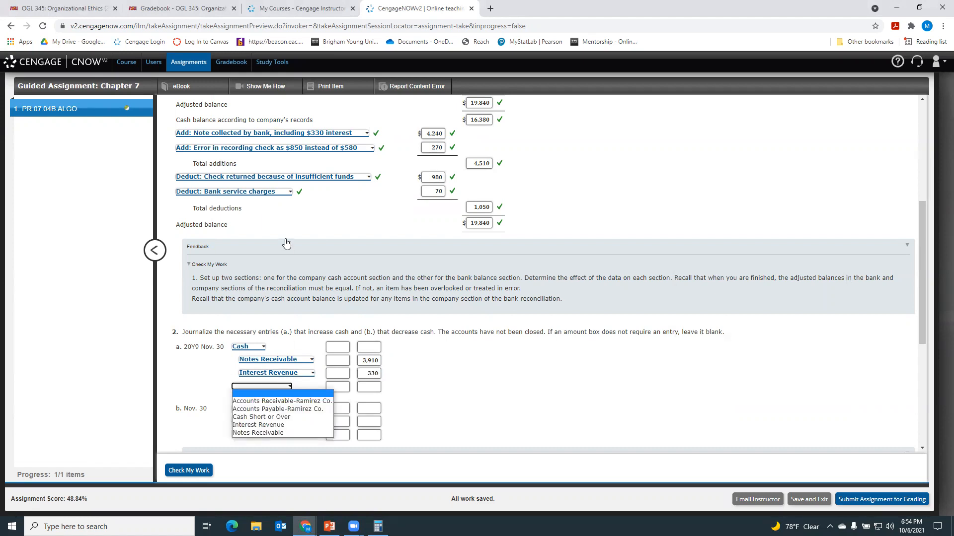
scroll(306, 220, up, 2)
scroll(306, 220, up, 3)
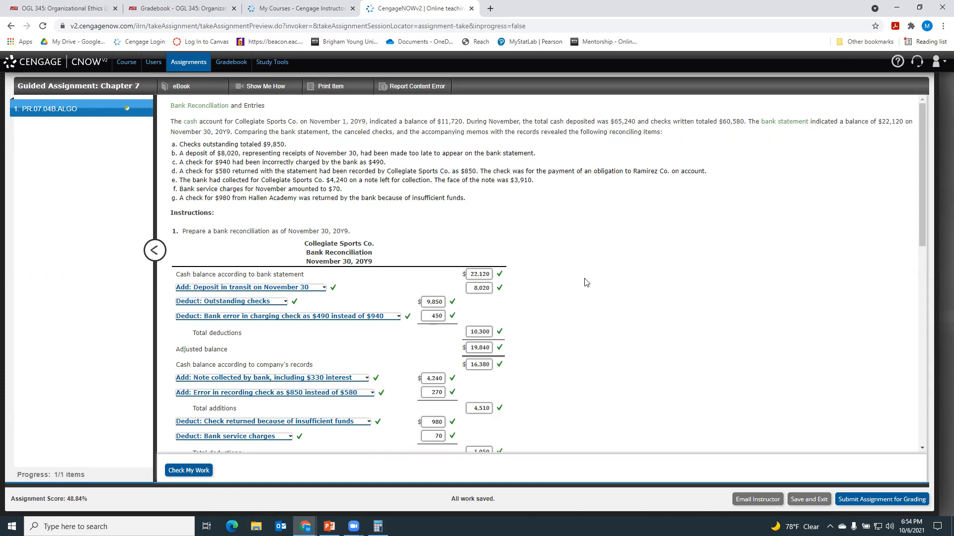
scroll(586, 283, down, 2)
scroll(586, 282, up, 2)
scroll(585, 282, down, 6)
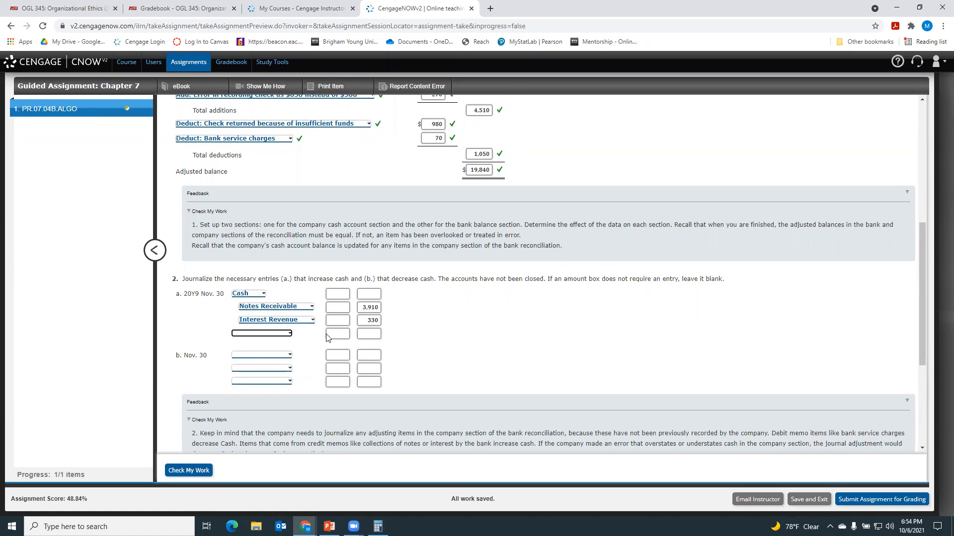
click(282, 335)
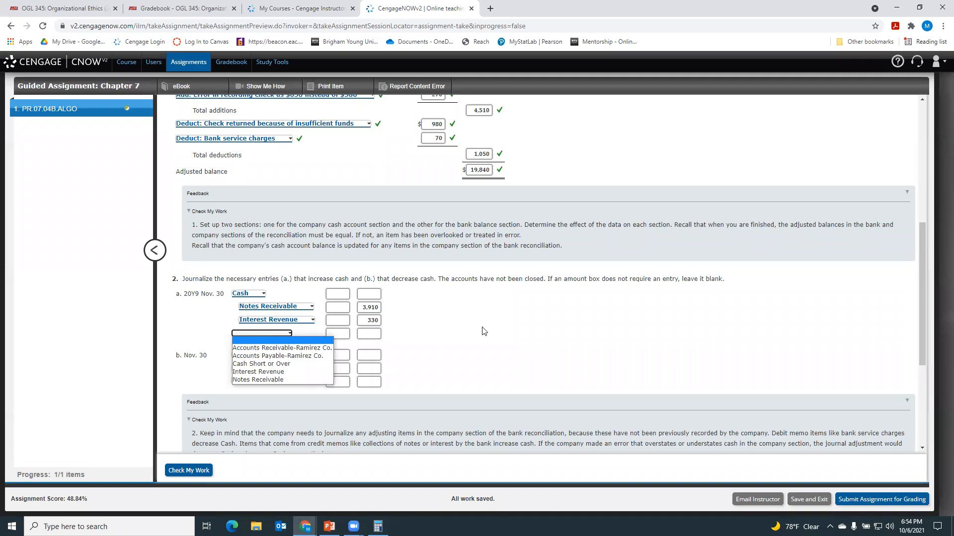
click(290, 357)
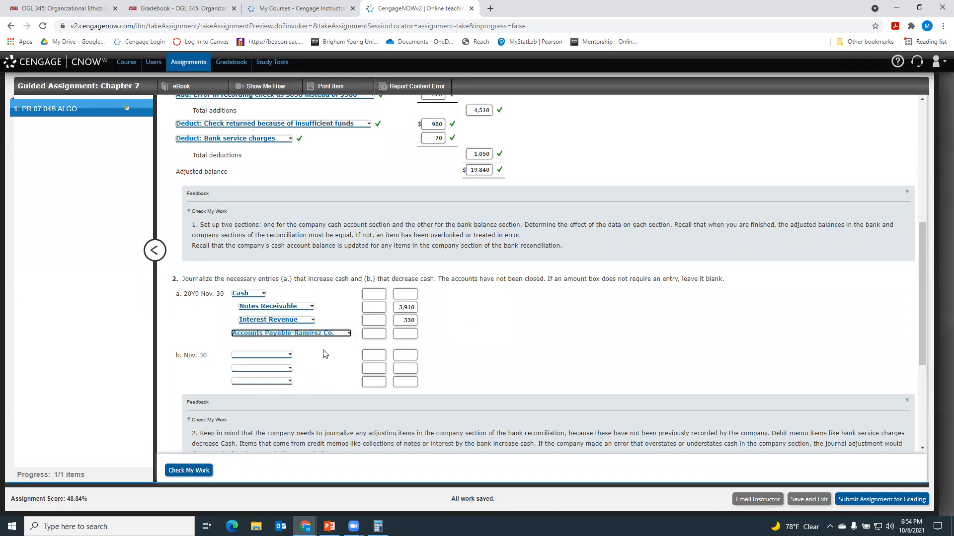
- In entry a, credit Accounts Payable-Ramirez Co. with 270 and debit Cash with 4510
click(405, 338)
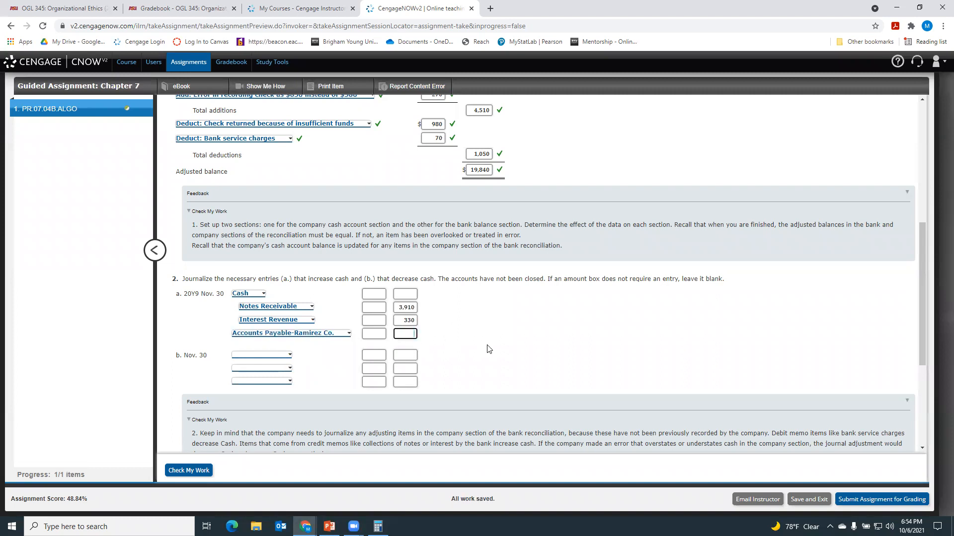
scroll(489, 350, up, 1)
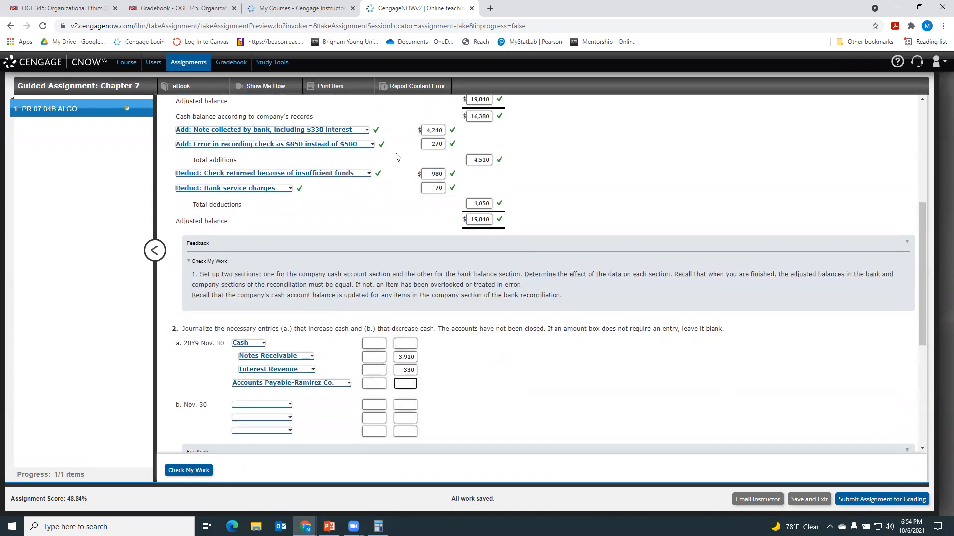
text(270)
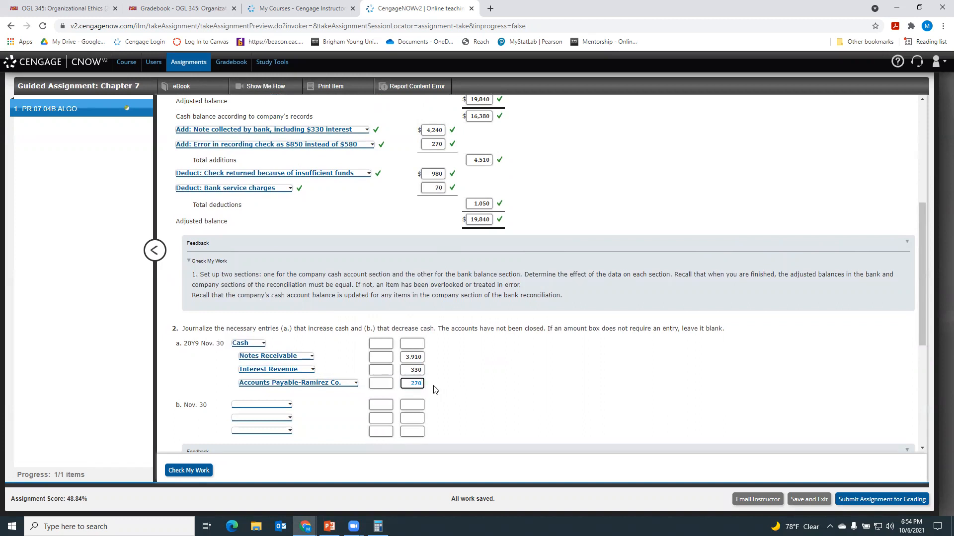
click(376, 343)
text(4510)
- In entry b, set the last account to Cash and the first to Accounts Receivable-Hallen Academy with a 980 debit
click(287, 431)
click(269, 461)
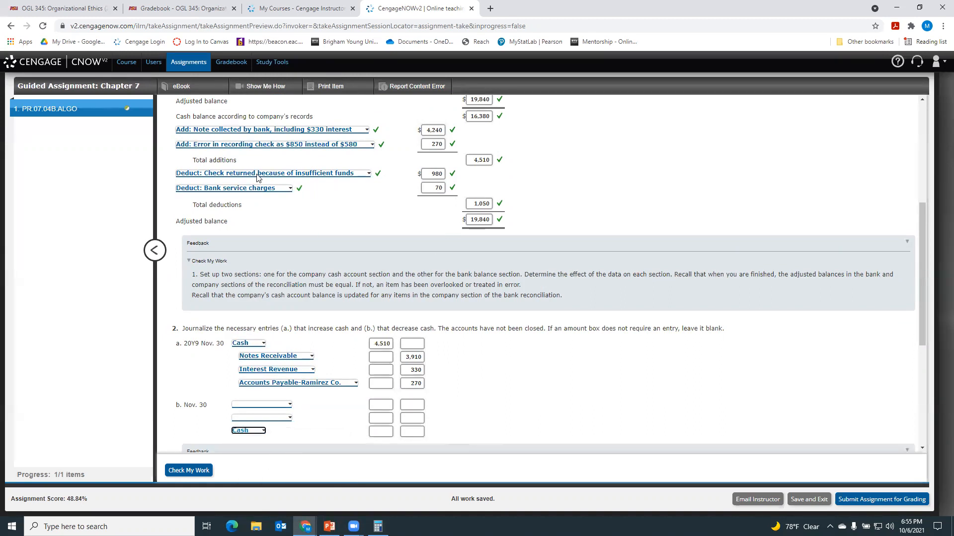
click(288, 406)
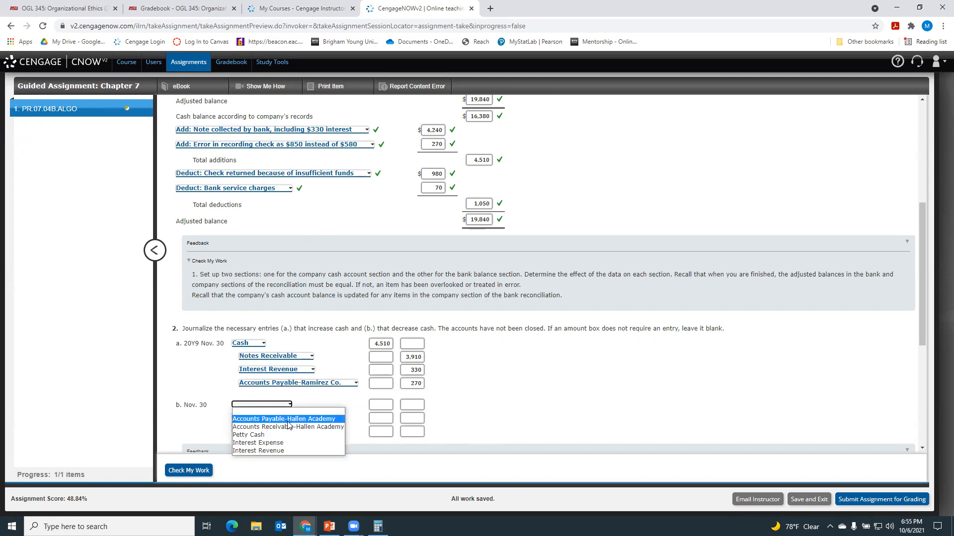
click(289, 427)
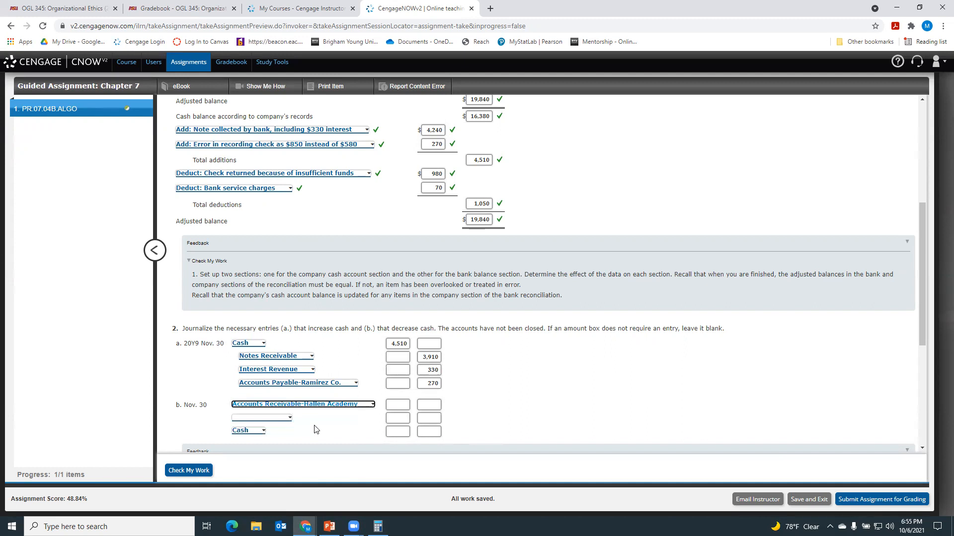
click(392, 404)
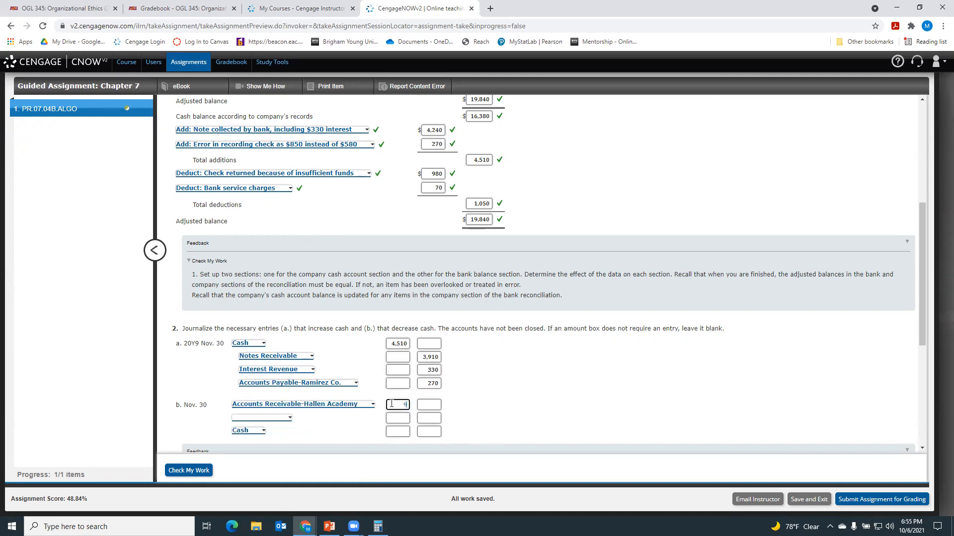
- Complete entry b with a 70 debit to Miscellaneous Expense and a 1050 credit to Cash
click(277, 419)
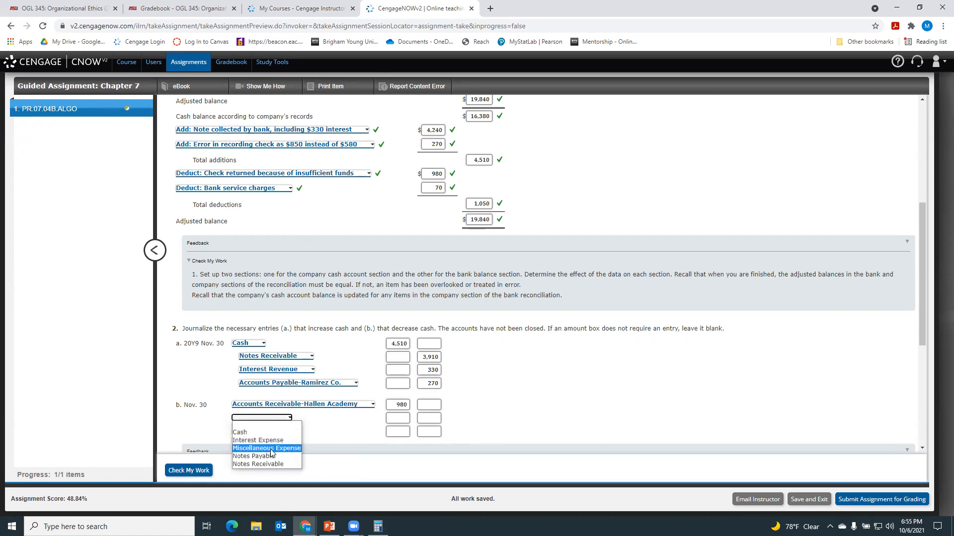
click(273, 448)
click(395, 419)
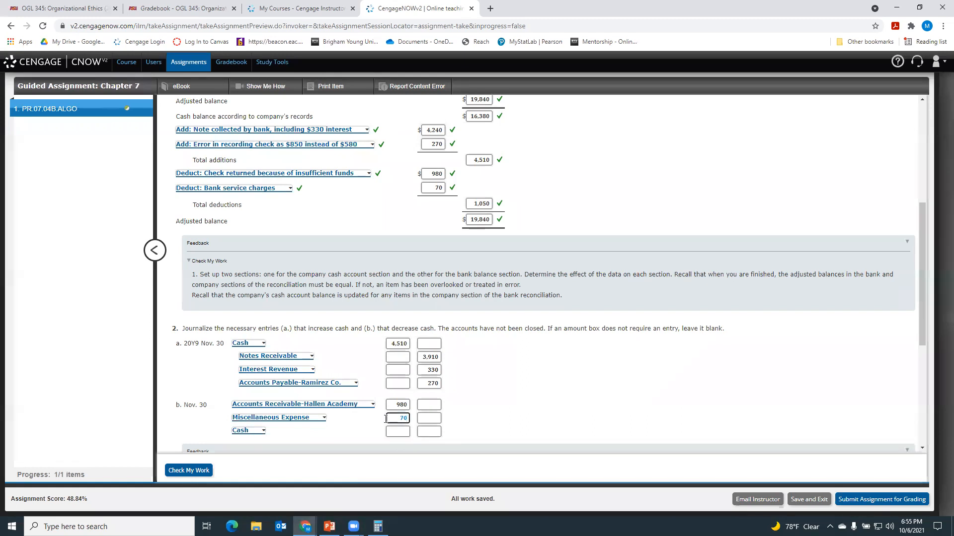
text(70)
click(428, 431)
text(1050)
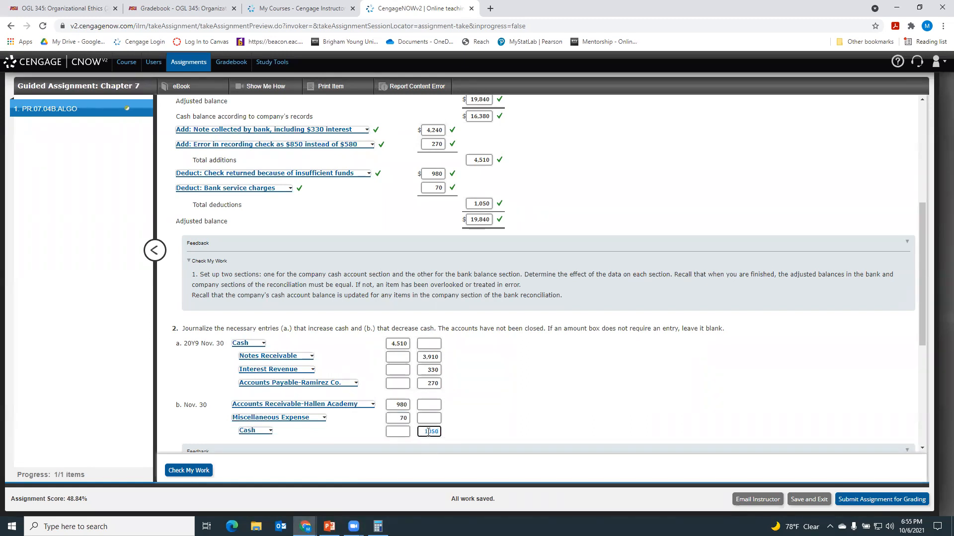
- Run the work check on the journal entries and look back at the adjusted balance in the bank reconciliation
scroll(571, 417, down, 3)
click(200, 470)
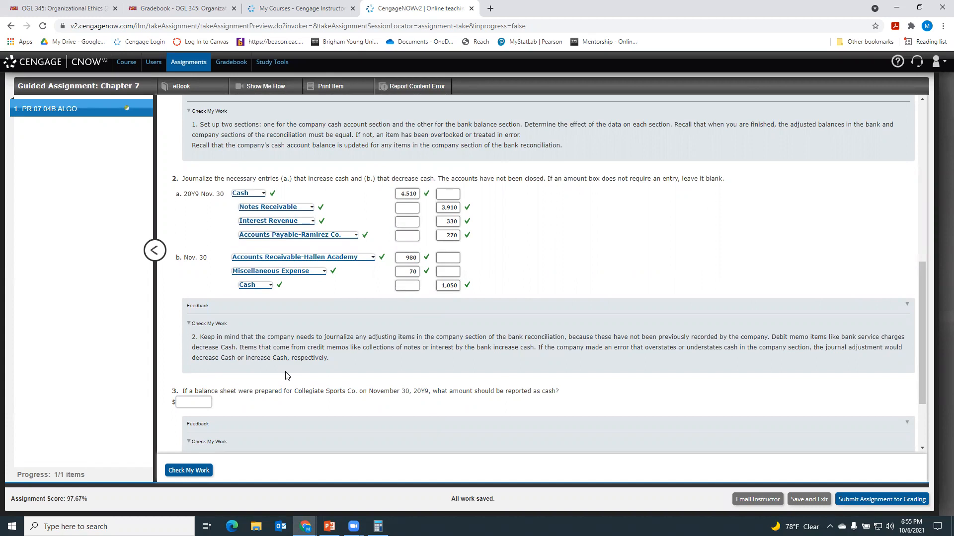
scroll(523, 367, up, 4)
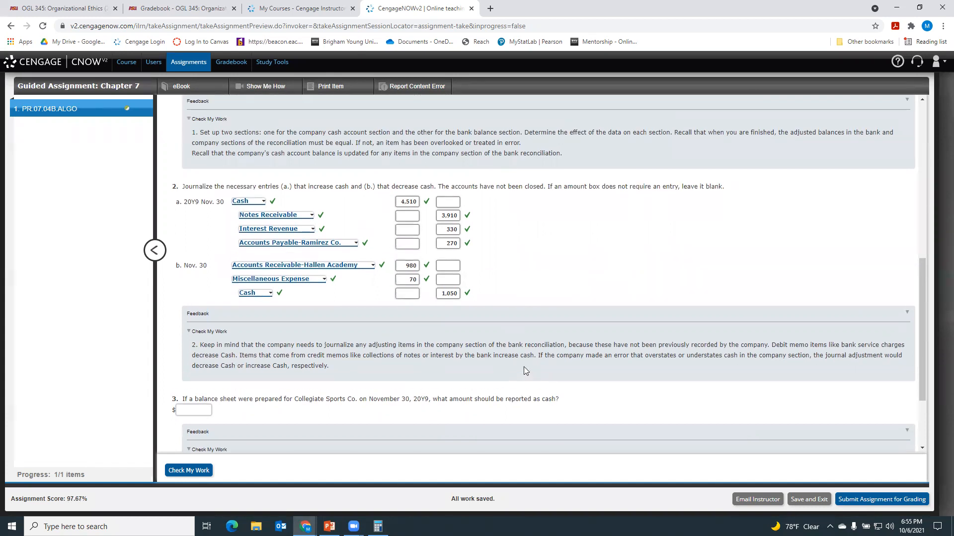
scroll(472, 279, up, 1)
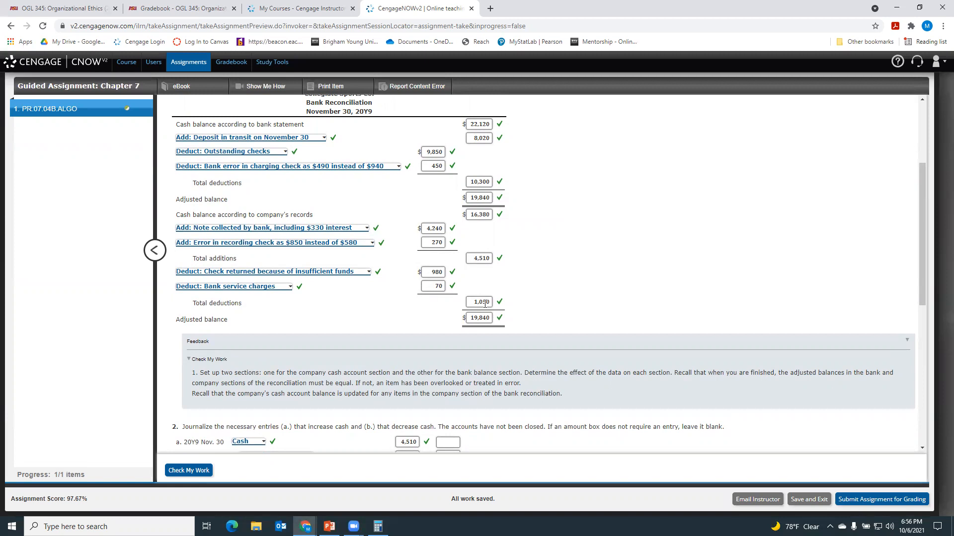
- Enter 19840 as the balance sheet cash amount in question 3 and run the work check again
scroll(485, 208, down, 3)
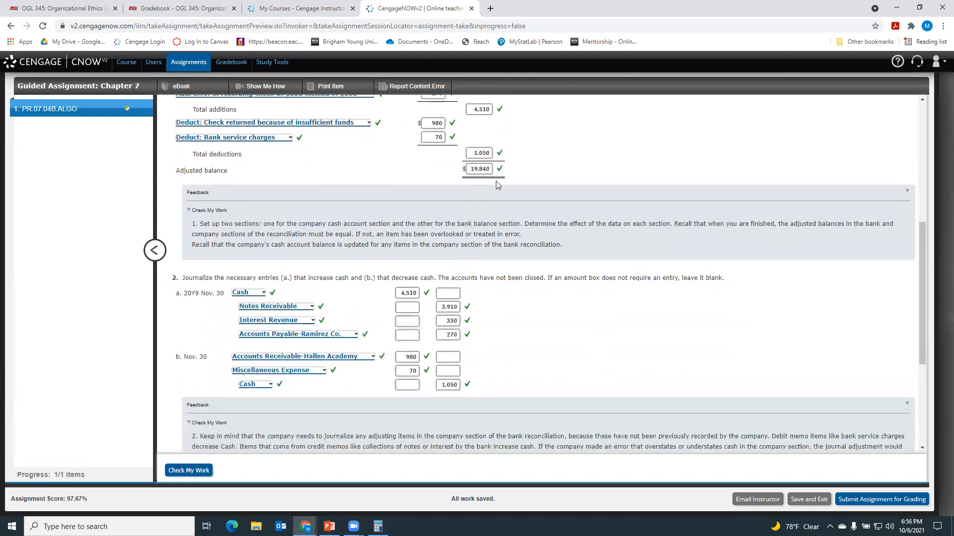
scroll(542, 287, down, 3)
scroll(229, 287, down, 1)
click(205, 301)
text(19840)
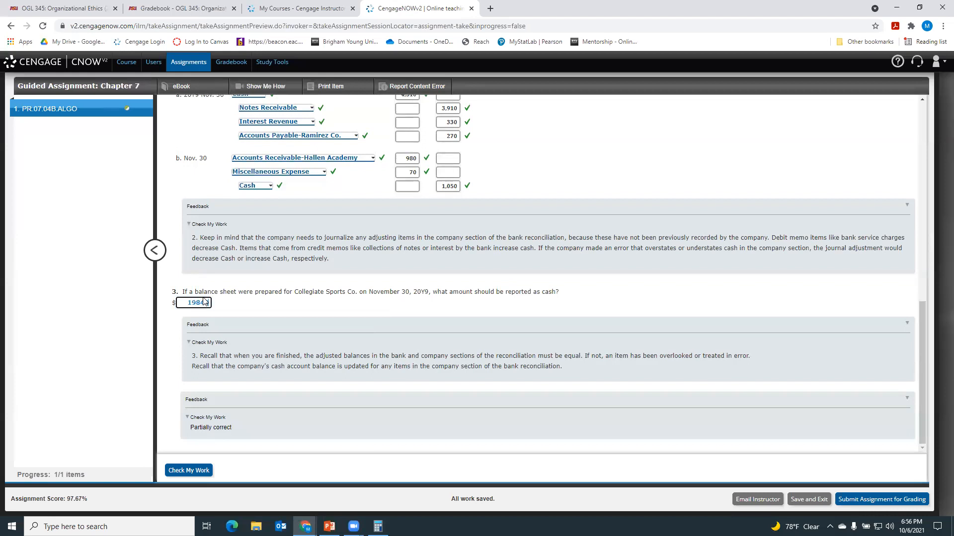
click(202, 470)
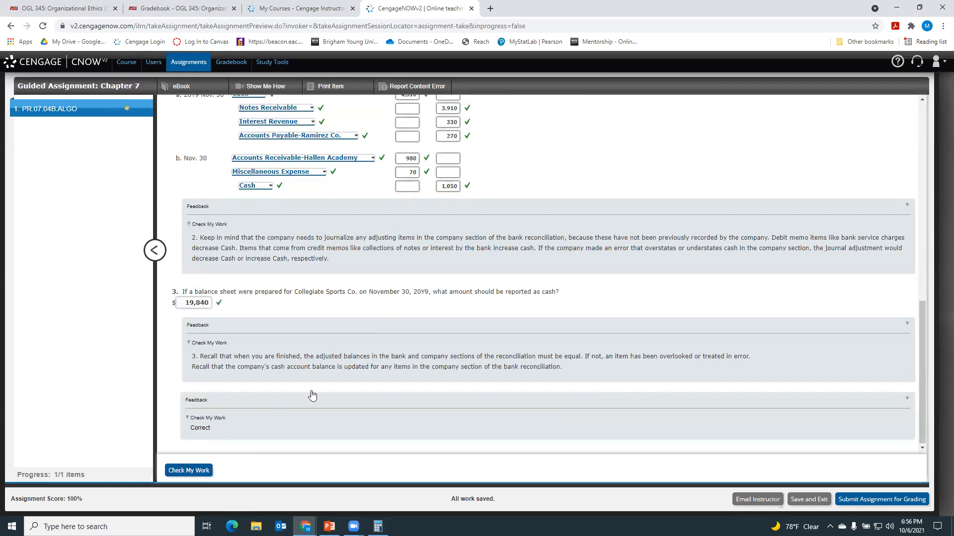